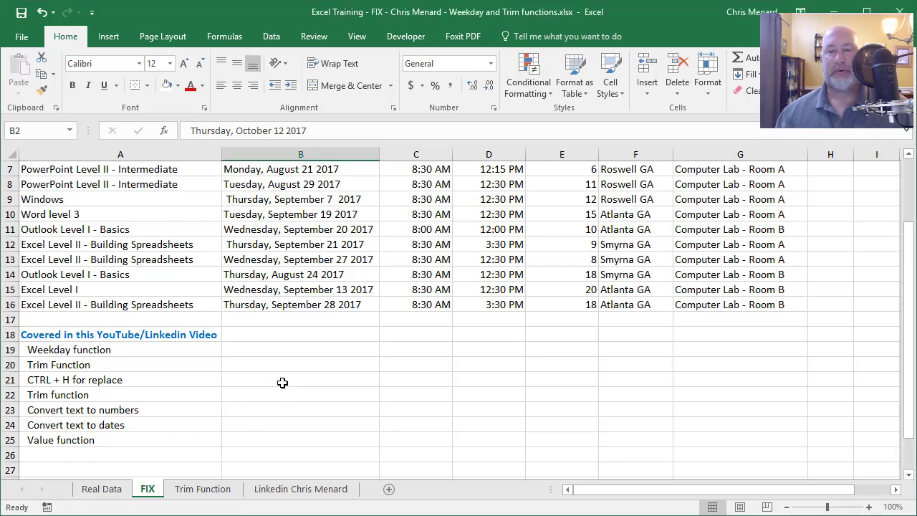
# Switch to the Trim Function sheet, which has Names and Inv Dates columns.
pyautogui.click(201, 489)
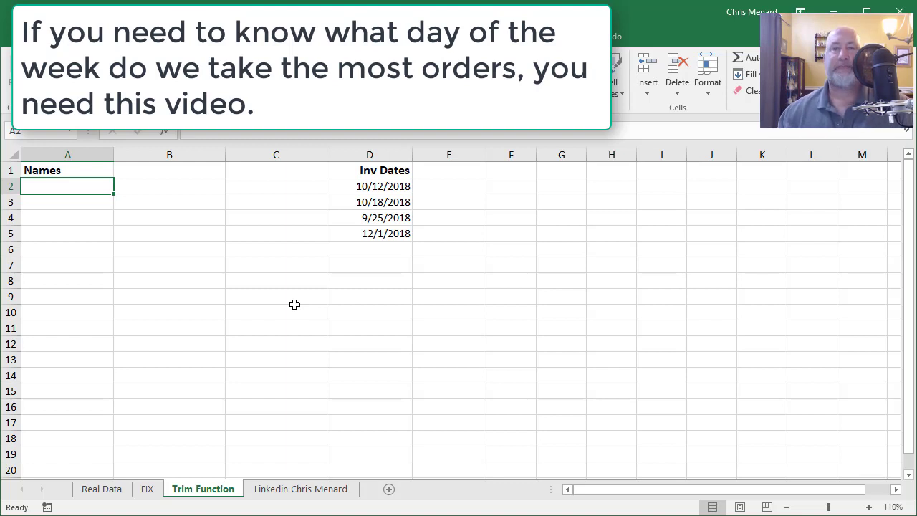
# Enter three people's full names with extra spaces into A2, A3 and A4 under Names.
pyautogui.click(388, 187)
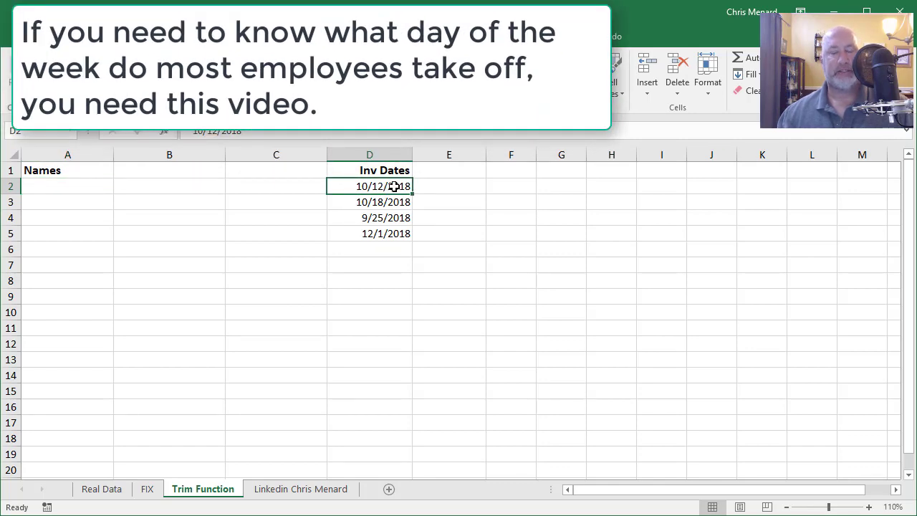
pyautogui.click(82, 188)
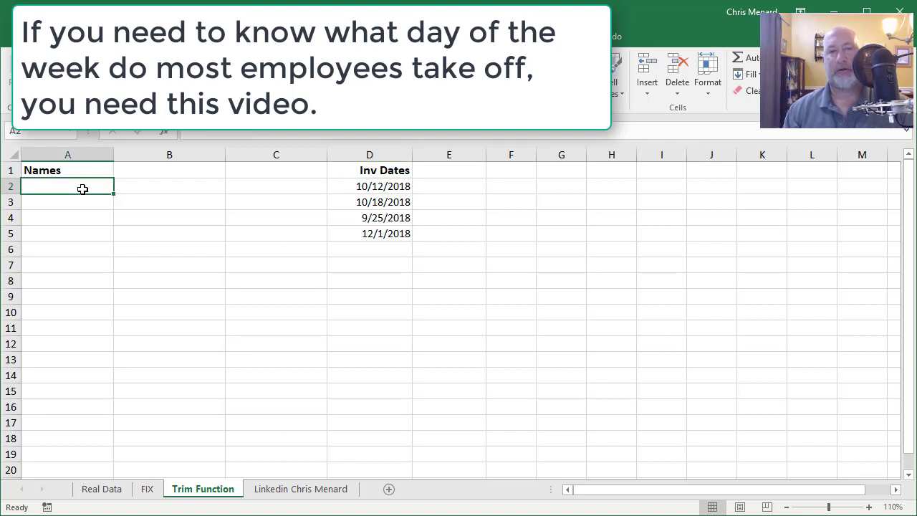
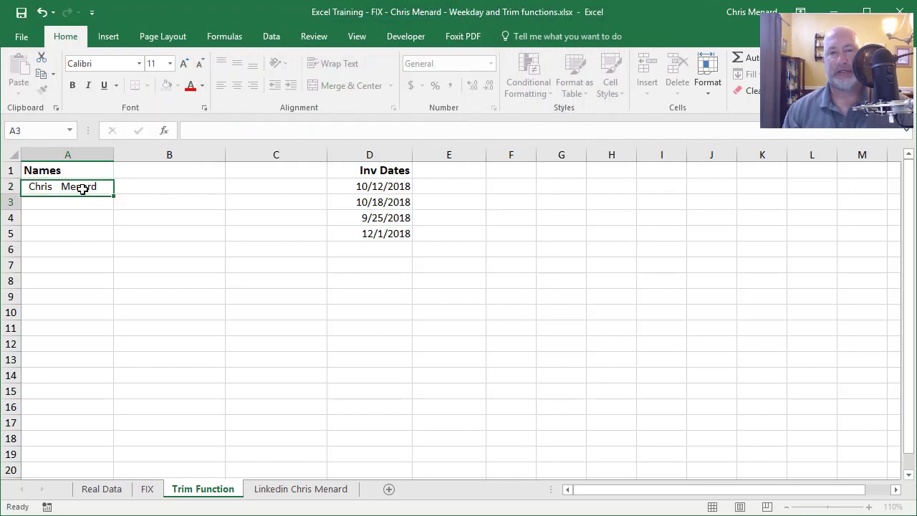
pyautogui.press('Return')
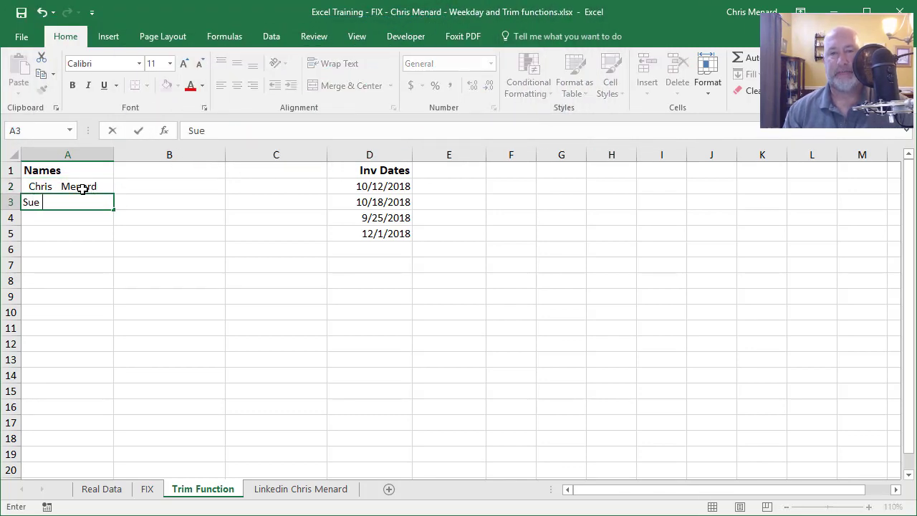
pyautogui.press('Return')
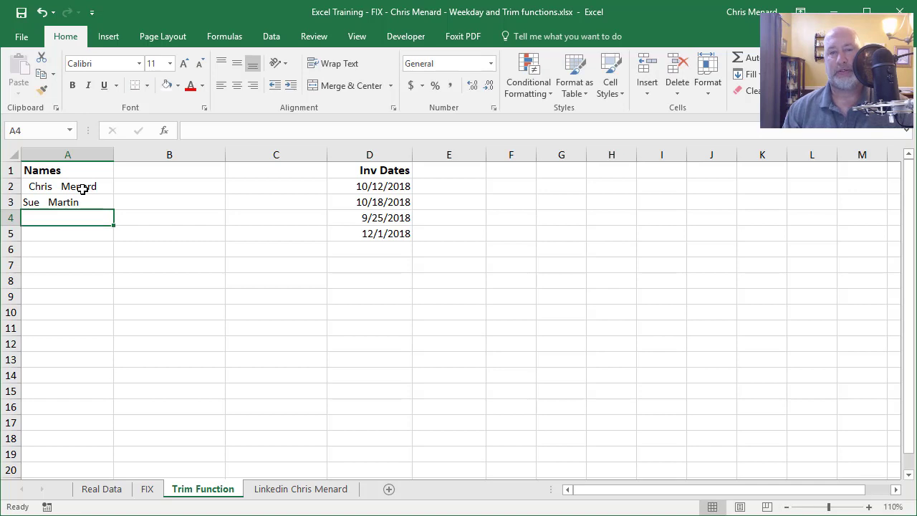
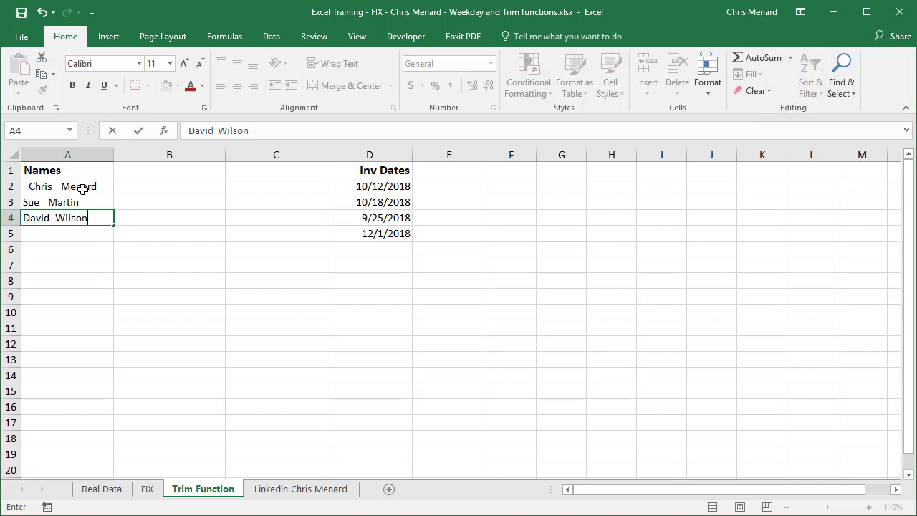
pyautogui.press('Return')
pyautogui.press('Up')
pyautogui.press('Up')
pyautogui.press('Up')
pyautogui.press('Right')
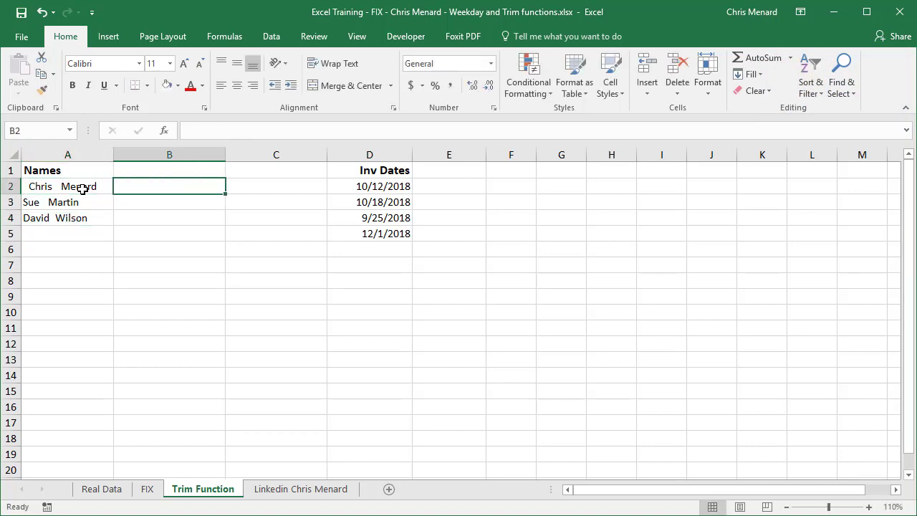
# Enter =TRIM(A2) in B2 and fill it down to B4.
pyautogui.write('=')
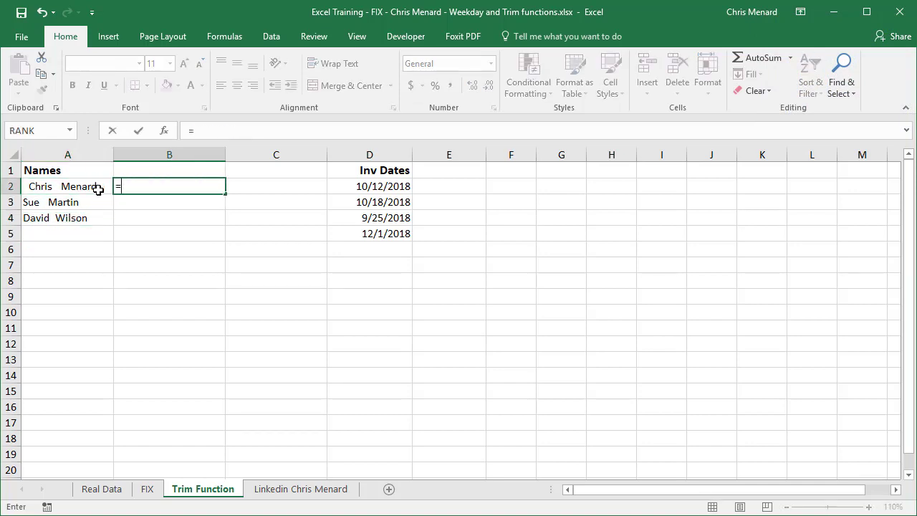
pyautogui.write('trim')
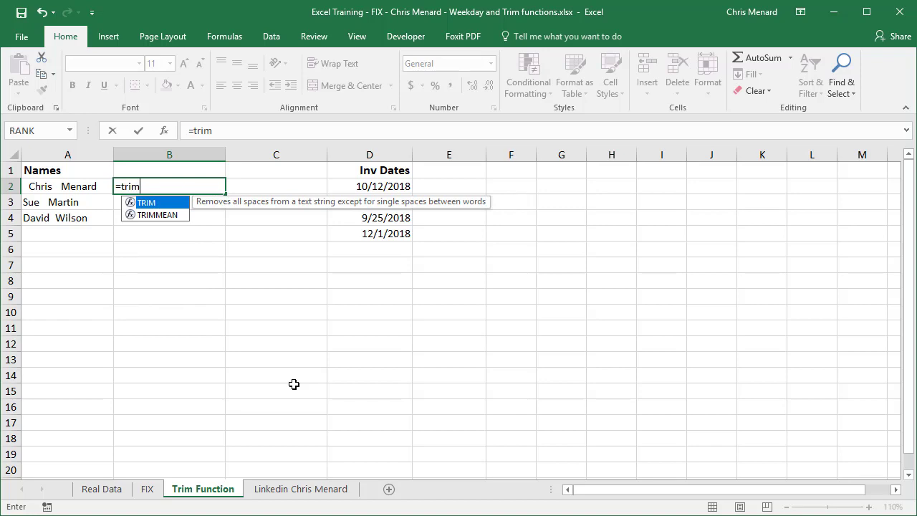
pyautogui.press('Tab')
pyautogui.press('Left')
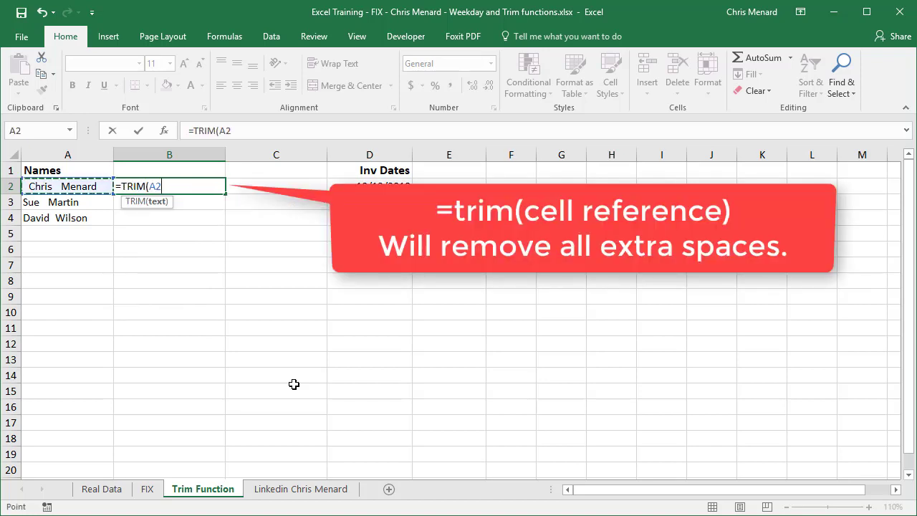
pyautogui.press('Return')
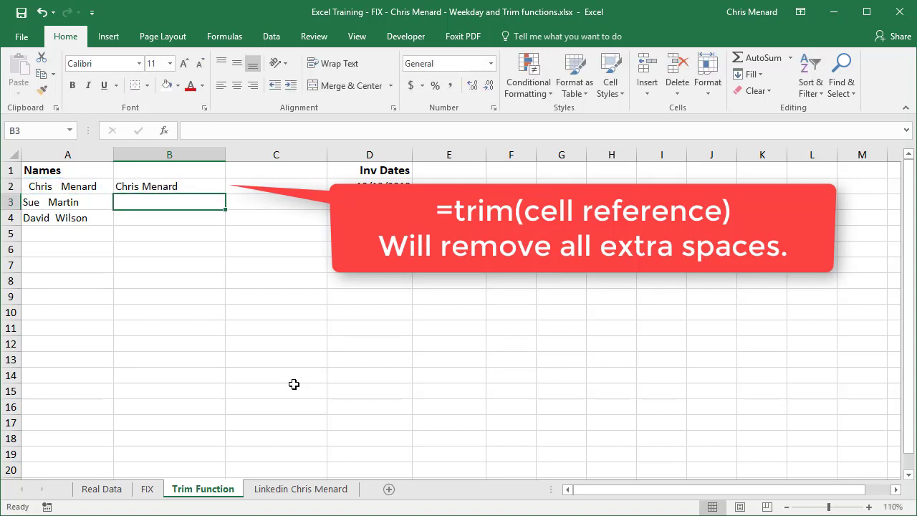
pyautogui.click(192, 186)
pyautogui.moveTo(226, 194); pyautogui.dragTo(224, 221)
# Paste the trimmed names as values over A2:A4.
pyautogui.rightClick(205, 210)
pyautogui.click(235, 232)
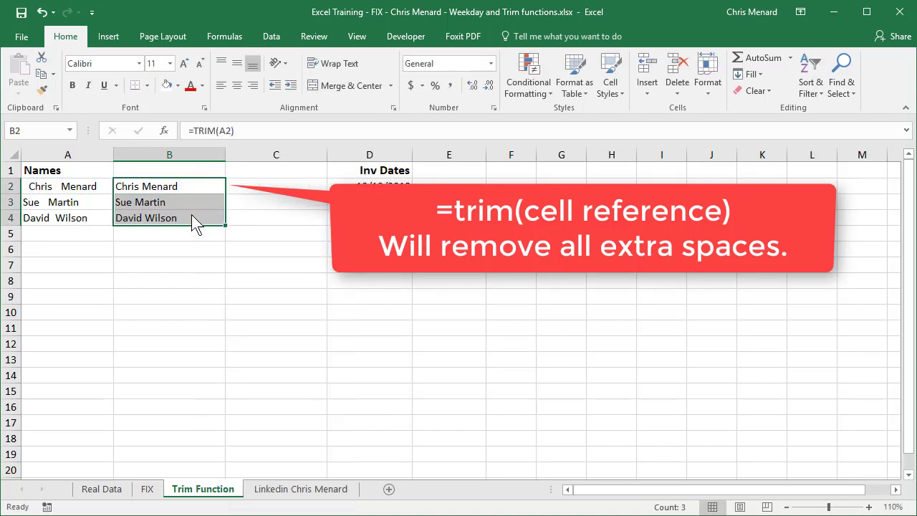
pyautogui.click(72, 186)
pyautogui.rightClick(74, 185)
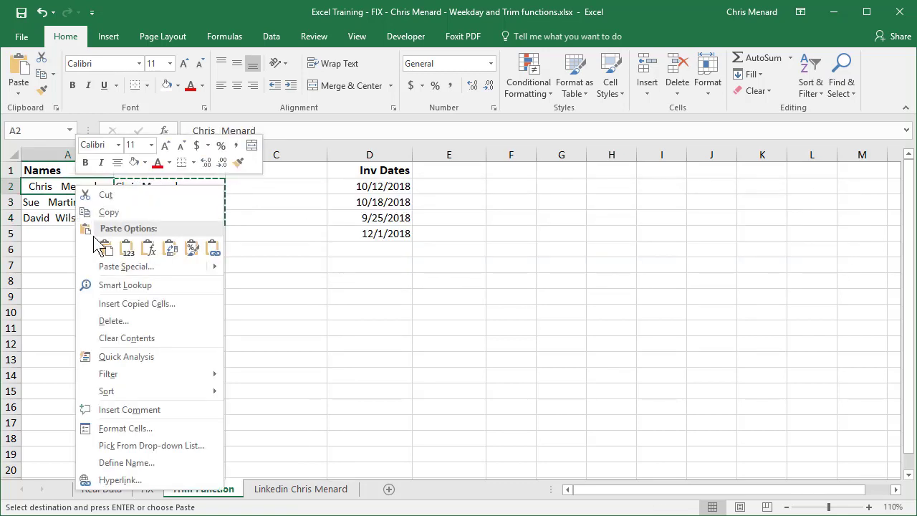
pyautogui.click(127, 246)
pyautogui.press('Escape')
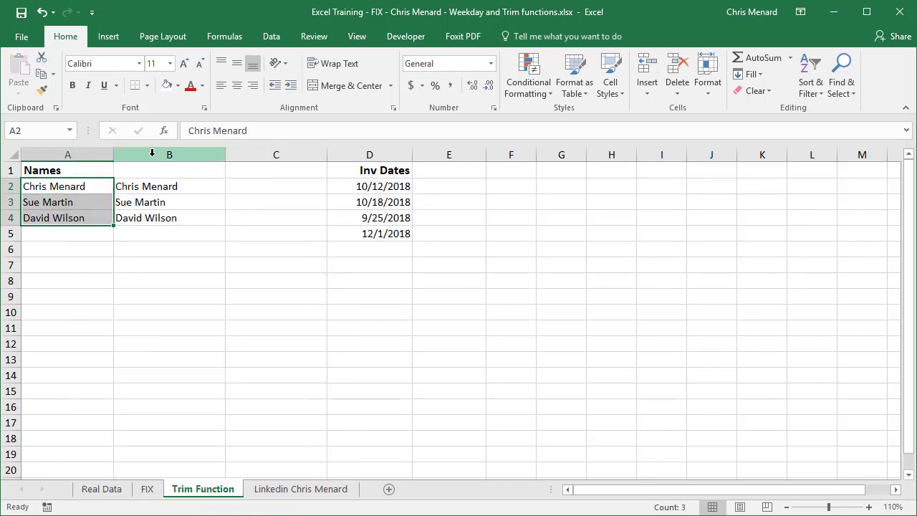
# Clear the helper TRIM formulas from column B.
pyautogui.click(155, 149)
pyautogui.press('Delete')
pyautogui.click(154, 172)
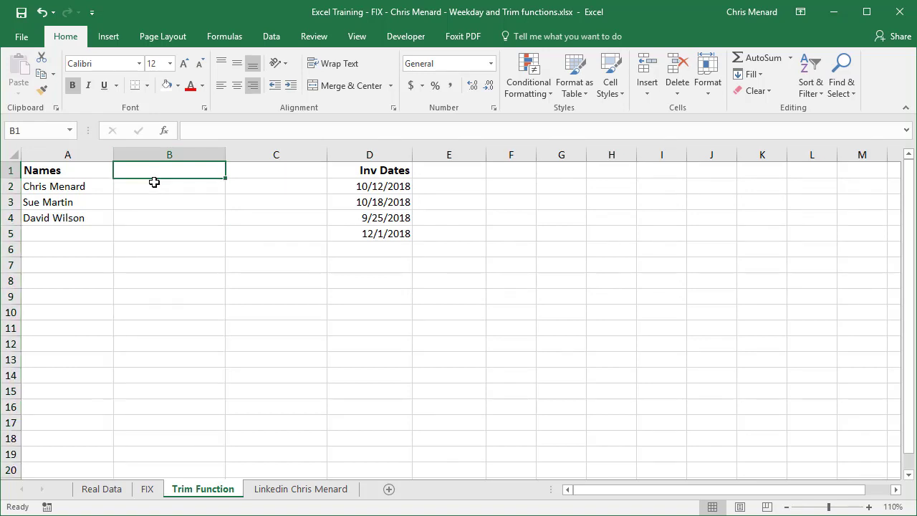
pyautogui.click(154, 180)
pyautogui.moveTo(352, 185); pyautogui.dragTo(351, 235)
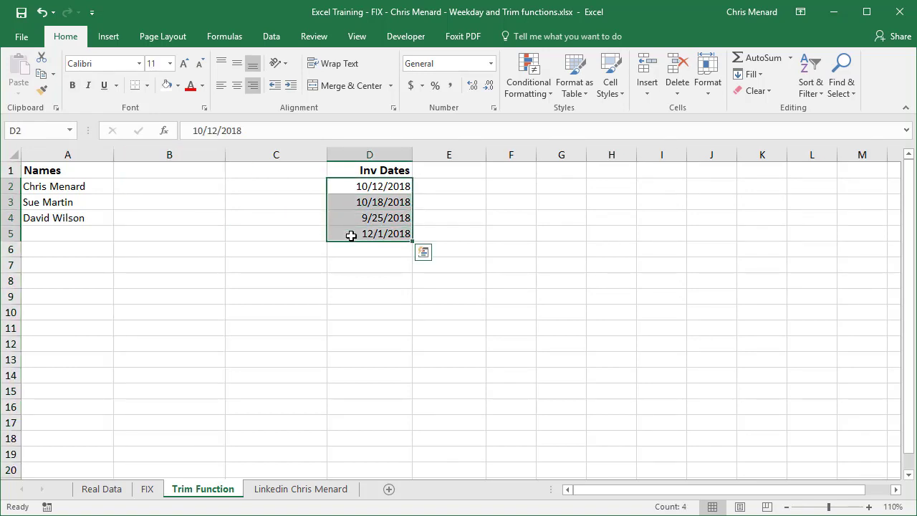
pyautogui.doubleClick(348, 187)
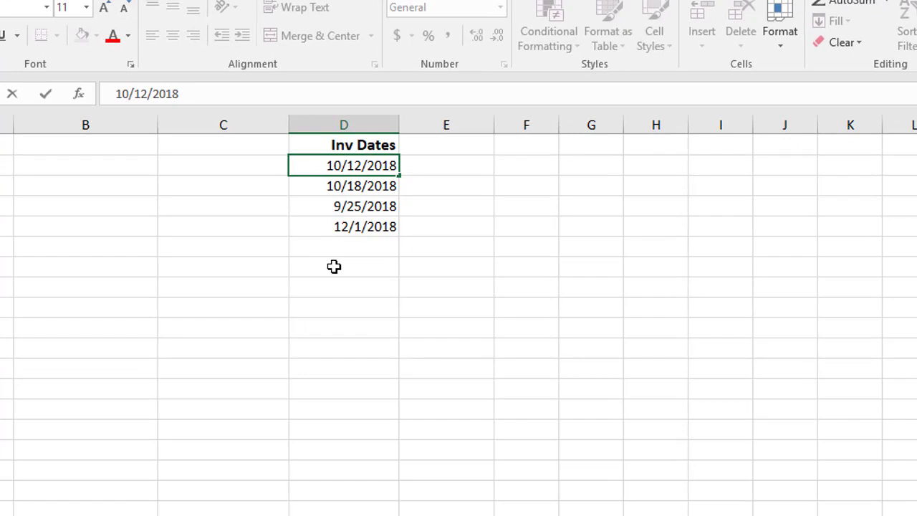
pyautogui.press('Return')
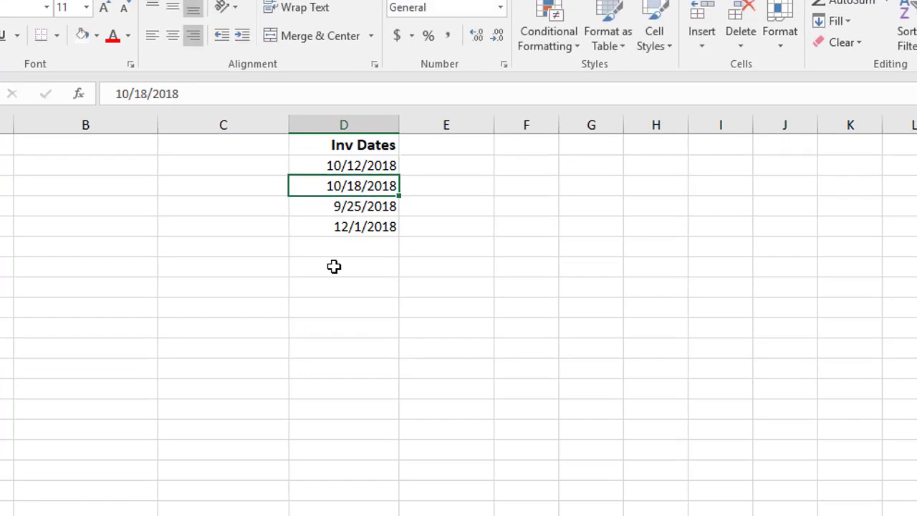
pyautogui.press('F2')
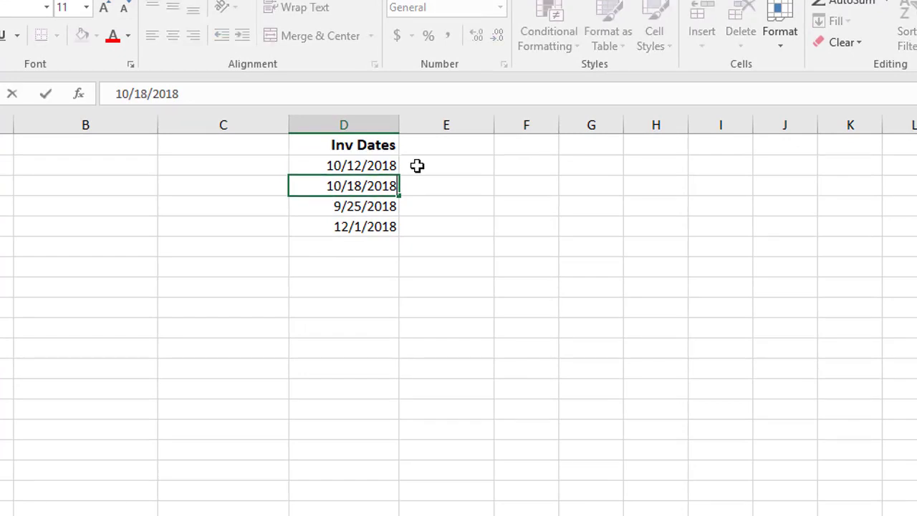
pyautogui.press('Home')
pyautogui.press('Return')
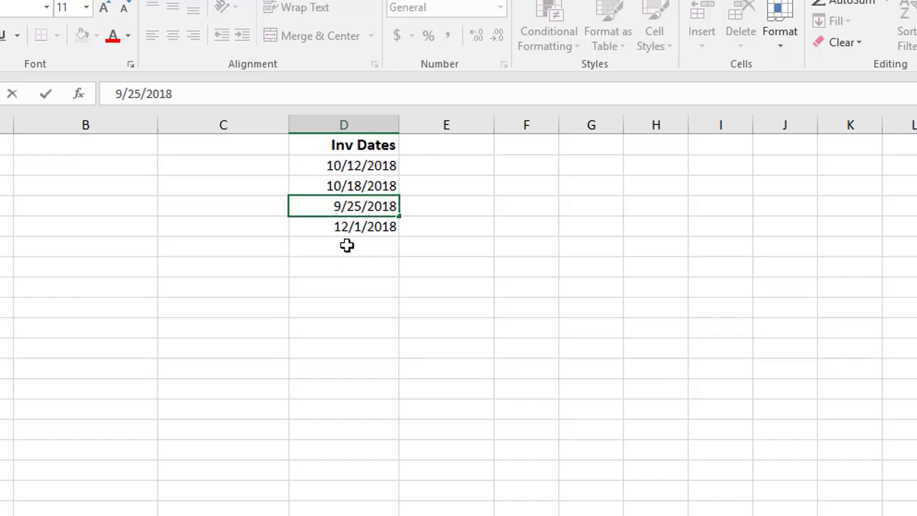
pyautogui.click(413, 163)
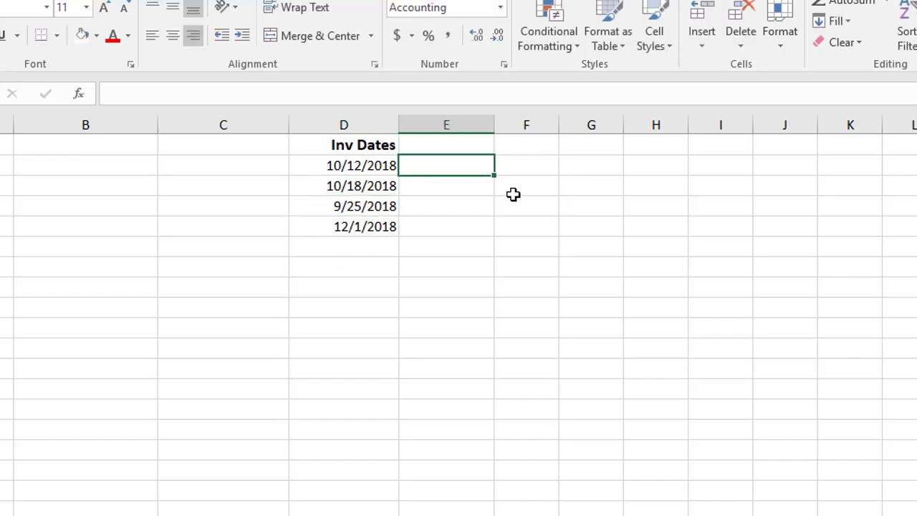
# Enter =TRIM(D2) in E2 and fill it down to E5.
pyautogui.write('=trim')
pyautogui.doubleClick(511, 188)
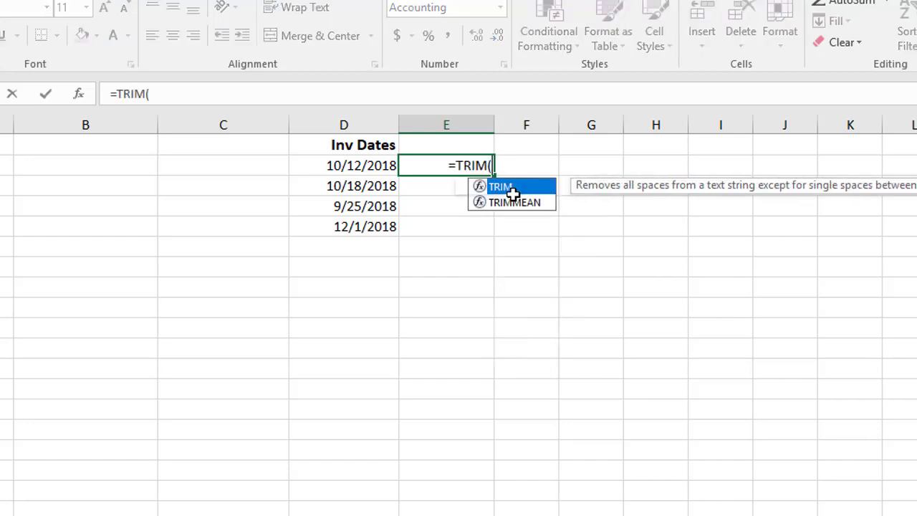
pyautogui.click(381, 165)
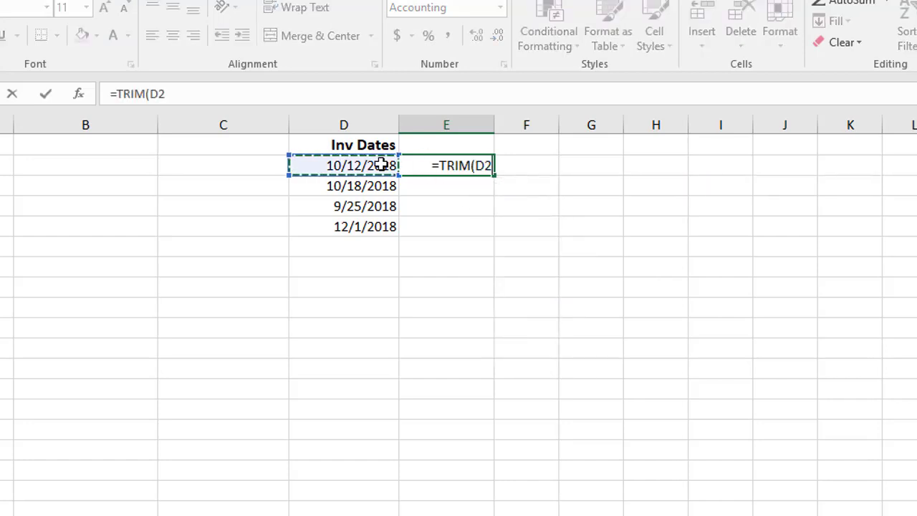
pyautogui.press('Return')
pyautogui.click(489, 165)
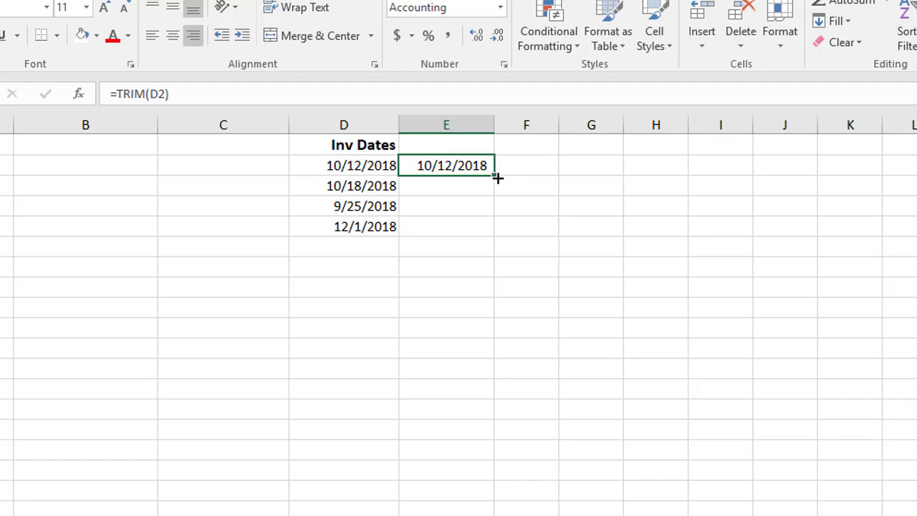
pyautogui.doubleClick(494, 175)
# Paste the trimmed dates from E2:E5 as values into D2:D5.
pyautogui.rightClick(478, 187)
pyautogui.click(510, 222)
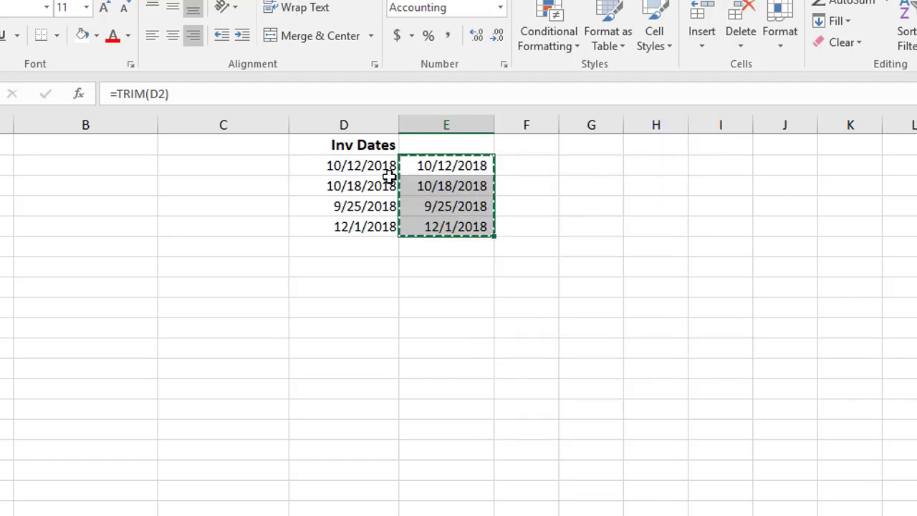
pyautogui.click(378, 166)
pyautogui.rightClick(377, 167)
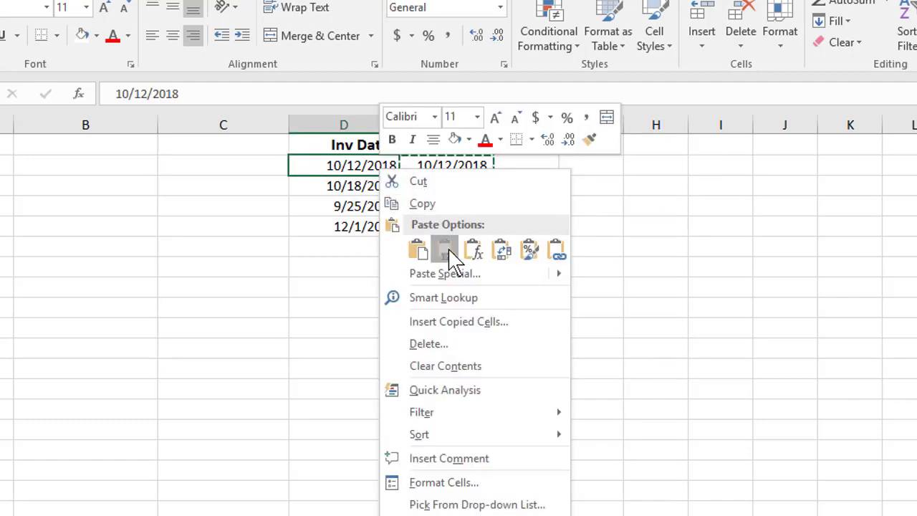
pyautogui.click(444, 248)
pyautogui.press('Escape')
# Clear the helper TRIM formulas from column E.
pyautogui.click(446, 188)
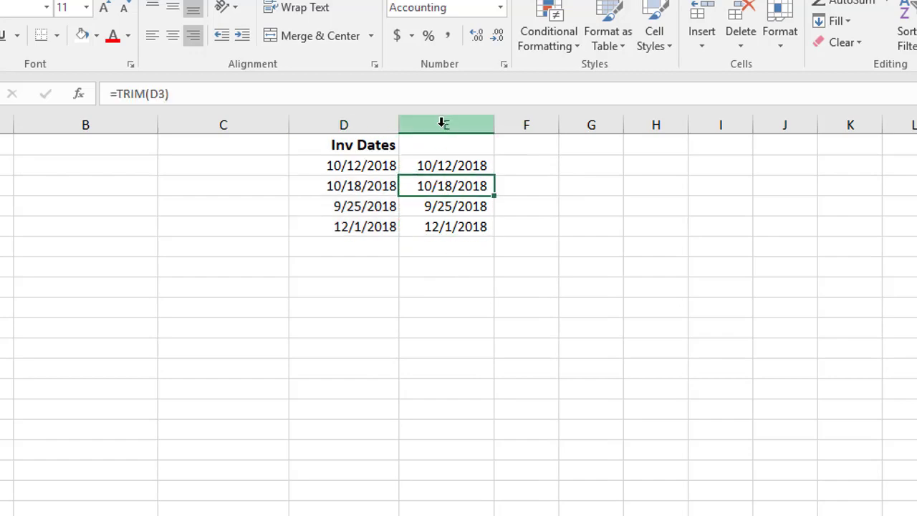
pyautogui.click(445, 122)
pyautogui.press('Delete')
pyautogui.click(439, 163)
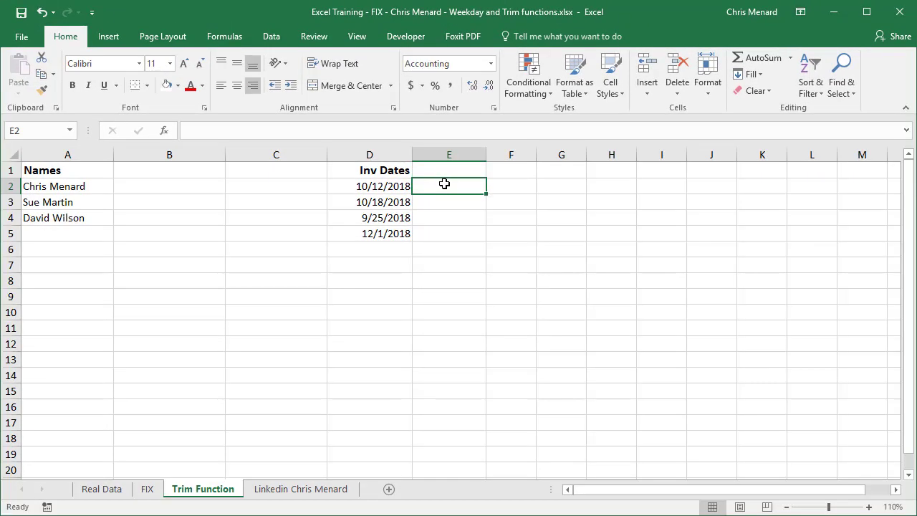
# Undo the four TRIM cleanup changes and begin a new formula in E2.
pyautogui.click(42, 13)
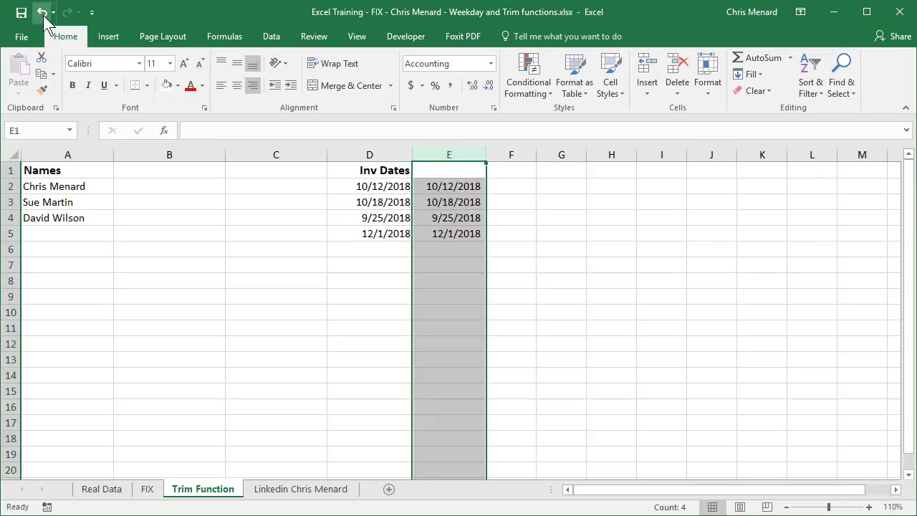
pyautogui.click(43, 16)
pyautogui.click(43, 17)
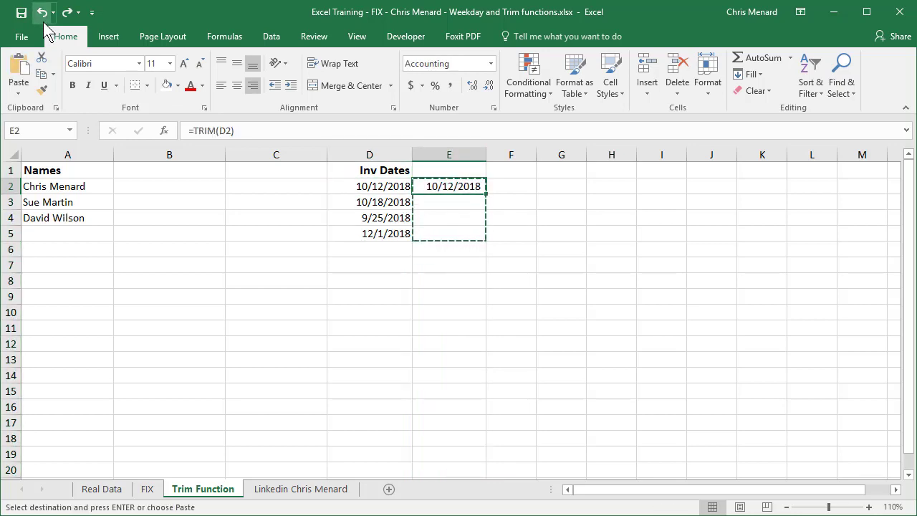
pyautogui.click(43, 20)
pyautogui.press('Escape')
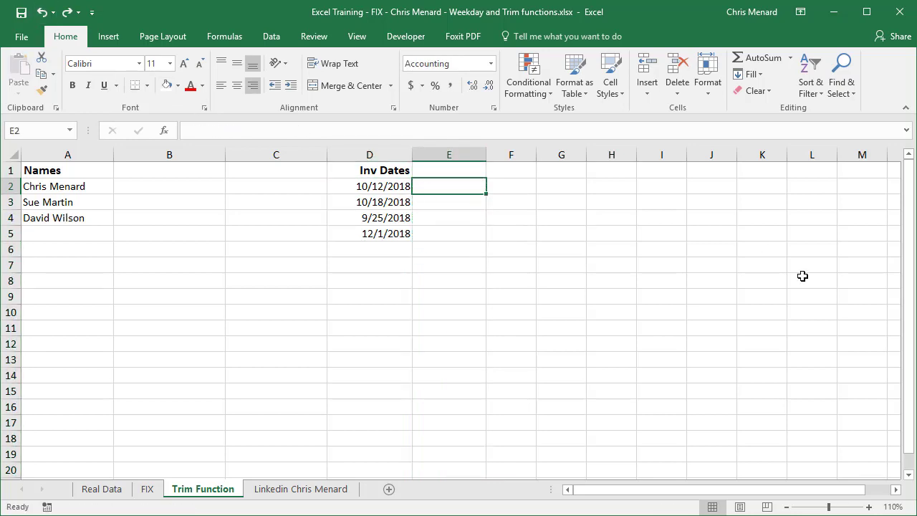
pyautogui.write('=')
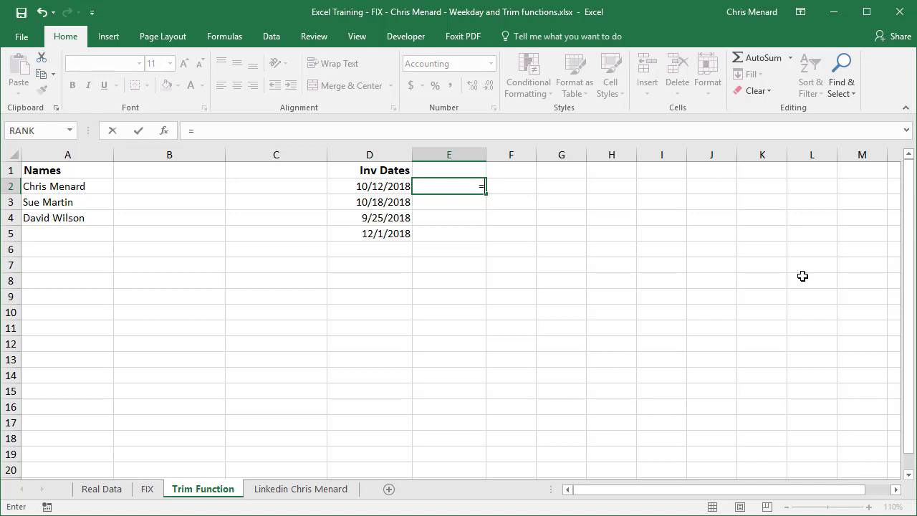
pyautogui.write('t')
# Check D2 with =T(D2) in E2, then retype D2 as the date 10/12/2018.
pyautogui.press('Tab')
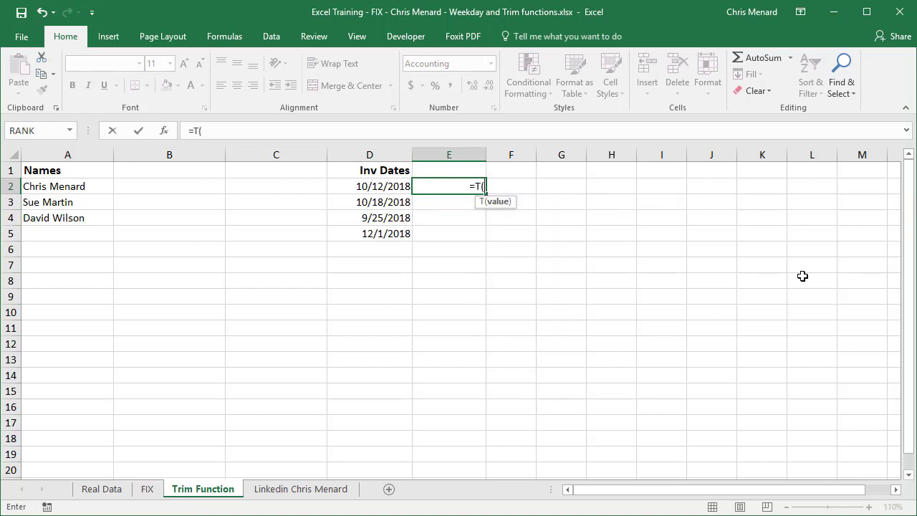
pyautogui.press('Left')
pyautogui.press('Return')
pyautogui.press('Up')
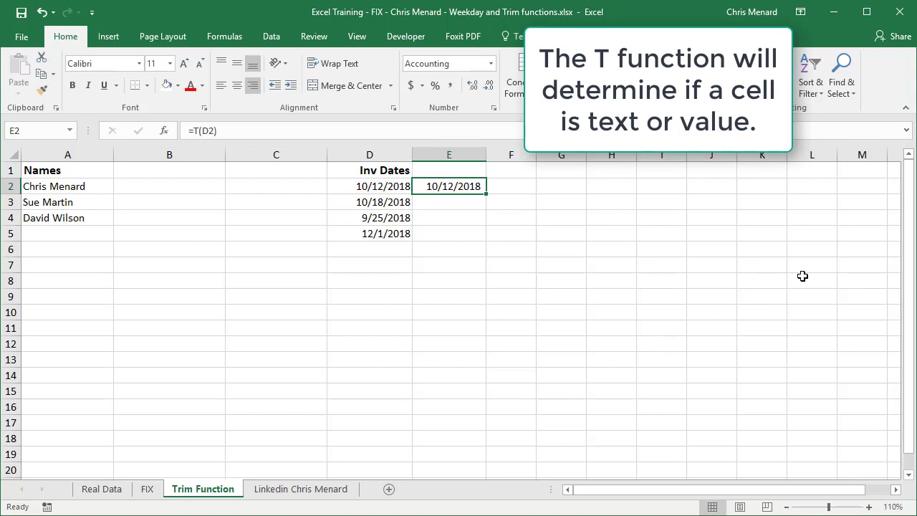
pyautogui.press('Left')
pyautogui.write('10')
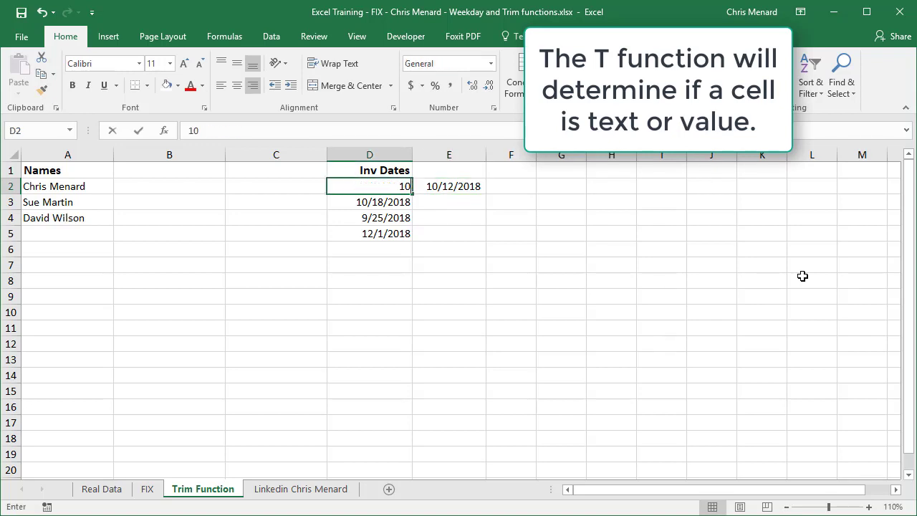
pyautogui.write('/12/2018')
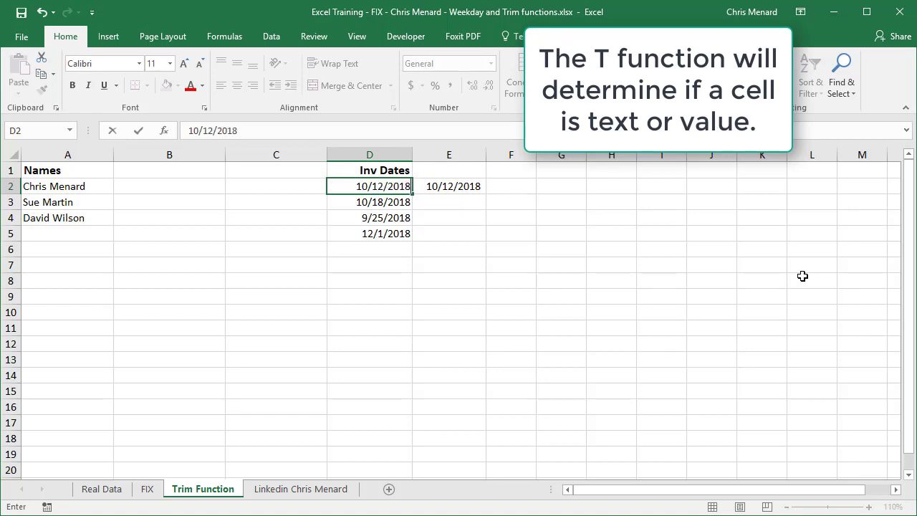
pyautogui.press('Return')
pyautogui.press('Up')
pyautogui.press('Right')
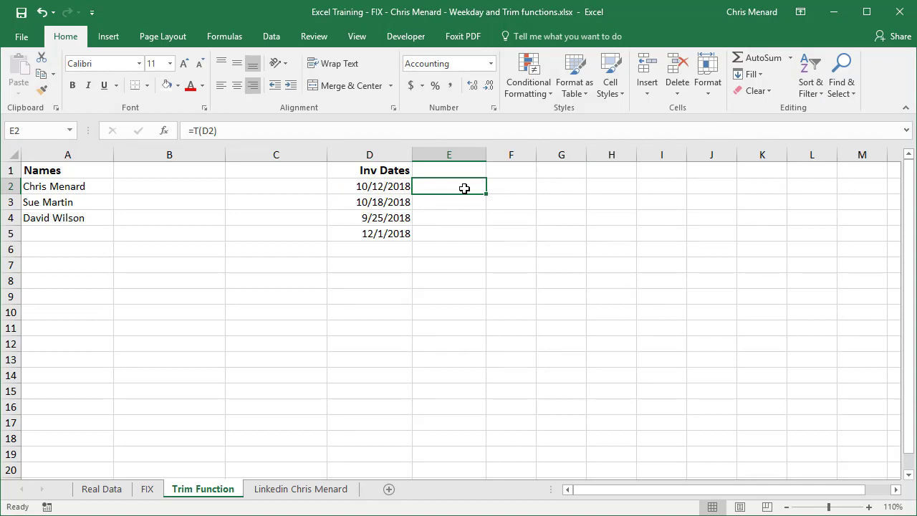
# On the invoice sheet, fill the inv_amount range with =RANDBETWEEN(500,1500).
pyautogui.click(311, 490)
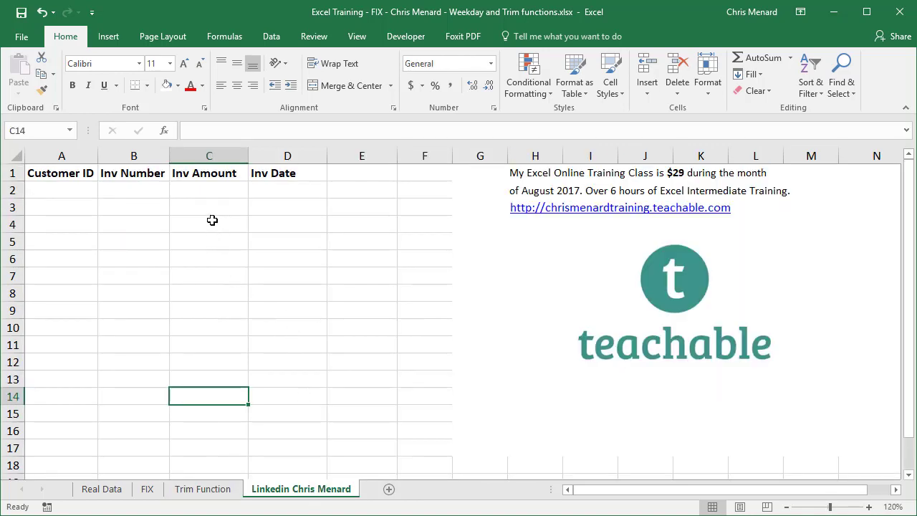
pyautogui.click(69, 130)
pyautogui.click(43, 148)
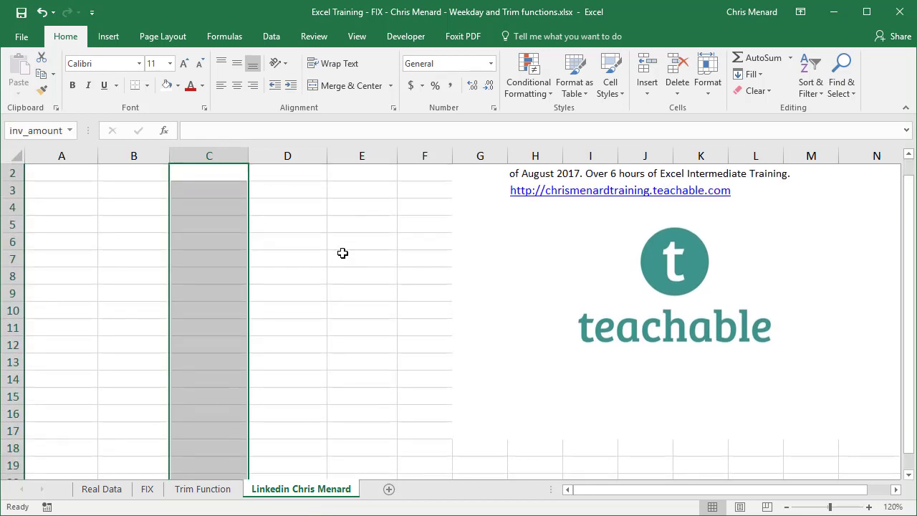
pyautogui.write('=rand')
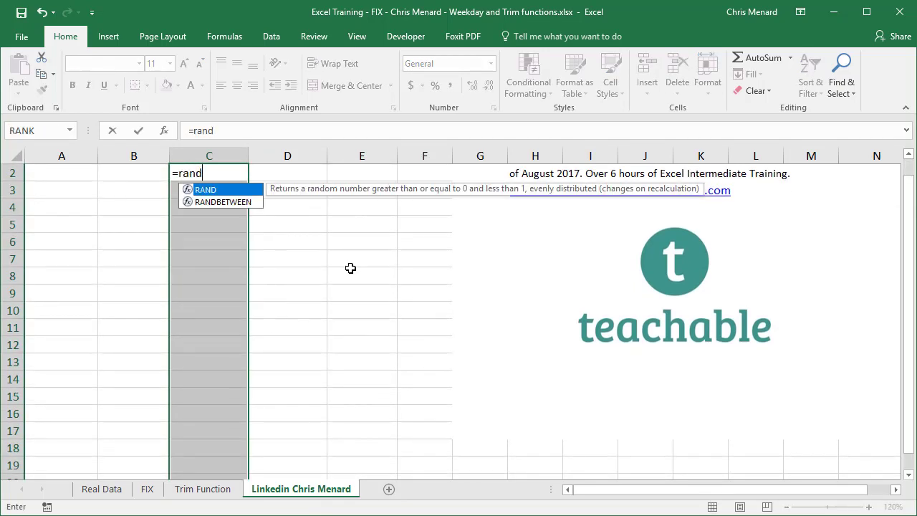
pyautogui.press('Down')
pyautogui.press('Tab')
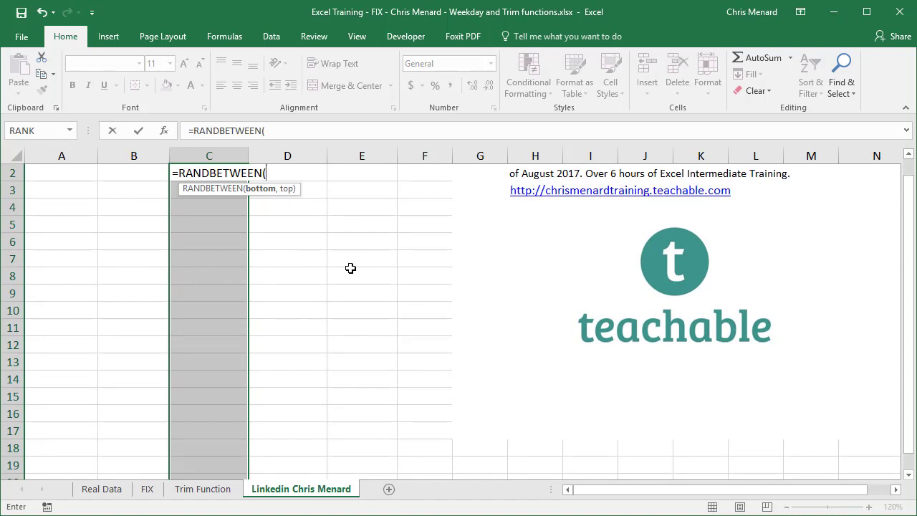
pyautogui.write('500,')
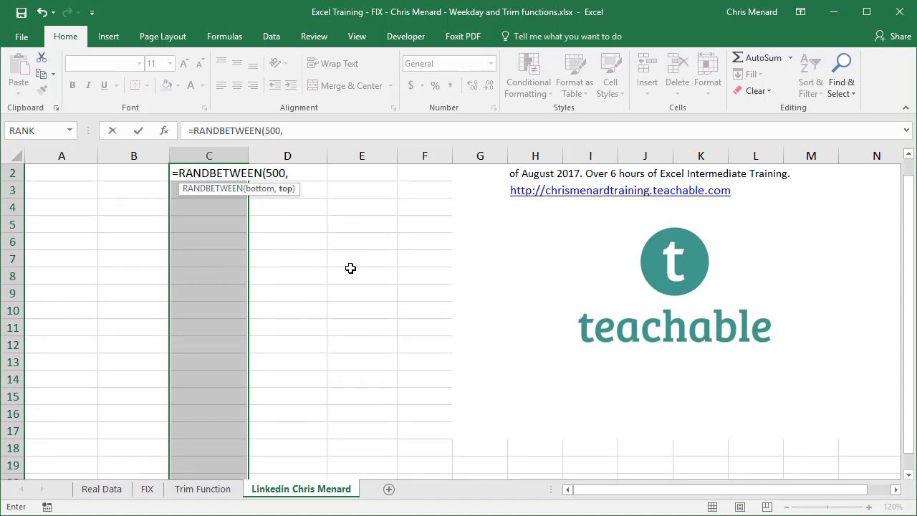
pyautogui.write('1500')
pyautogui.hotkey('ctrl', 'Return')
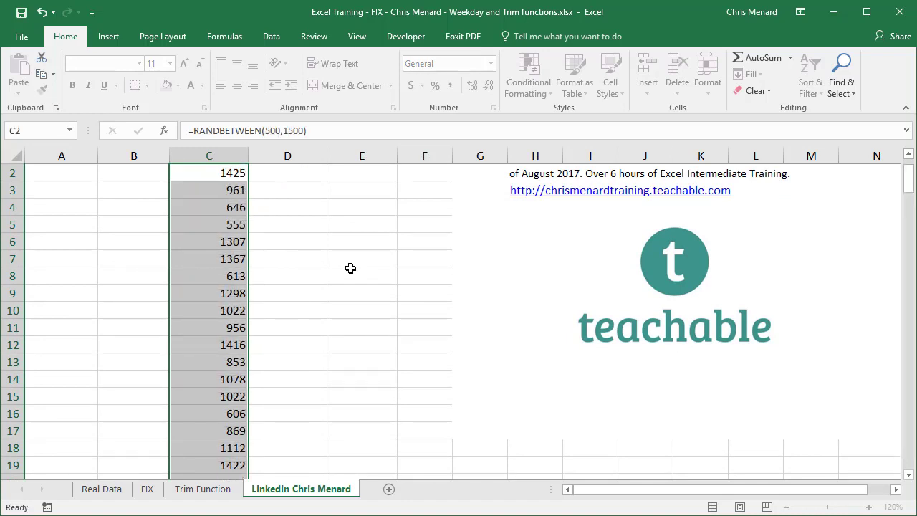
# Give the amounts Accounting format and paste them back as fixed values.
pyautogui.click(409, 87)
pyautogui.scroll(1, 303, 194)
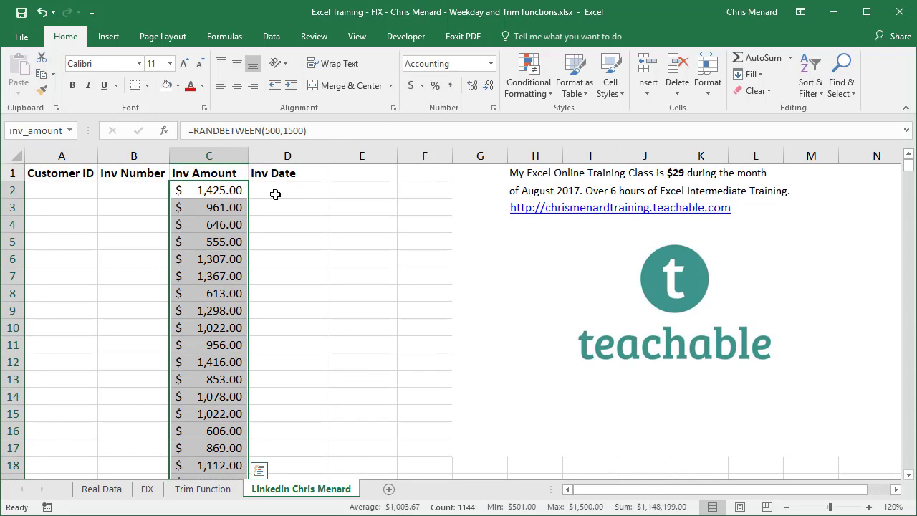
pyautogui.rightClick(231, 201)
pyautogui.click(252, 219)
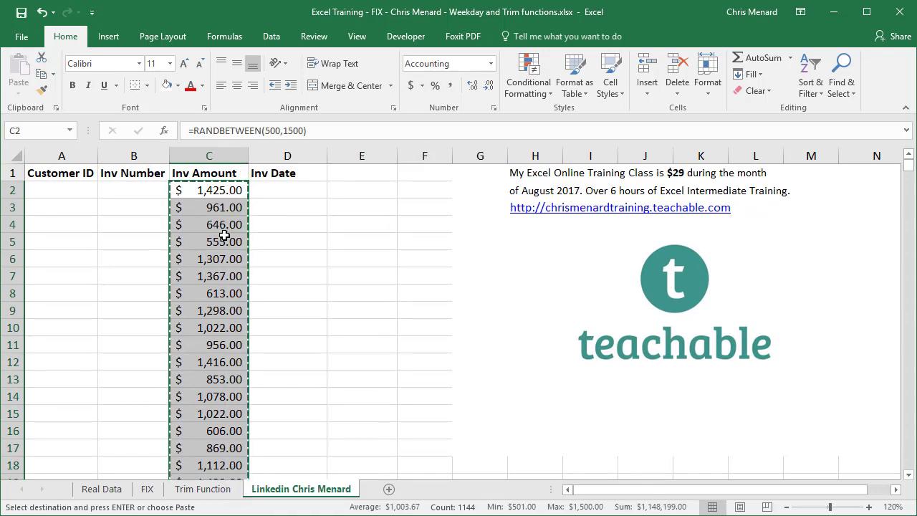
pyautogui.rightClick(224, 235)
pyautogui.click(274, 290)
pyautogui.press('Escape')
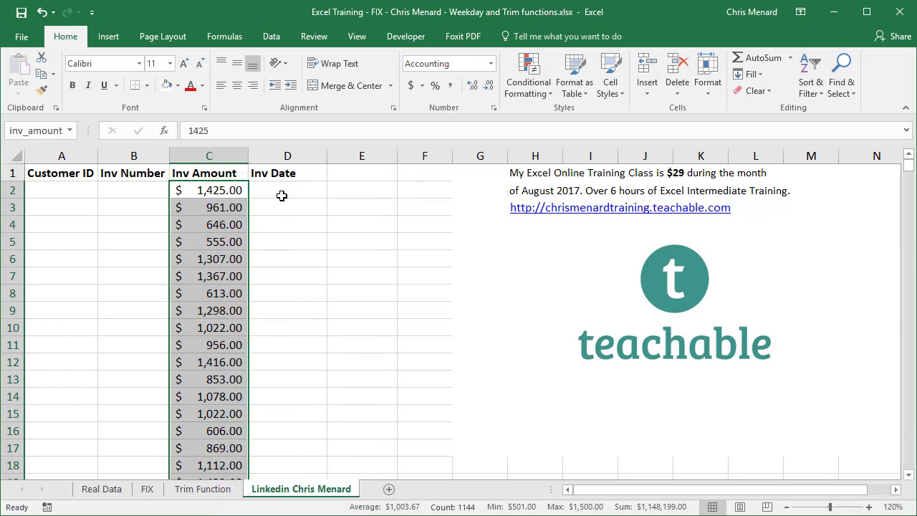
pyautogui.click(281, 196)
# Fill the inv_date range with =RANDBETWEEN(43101,43465) using Ctrl+Enter.
pyautogui.click(70, 130)
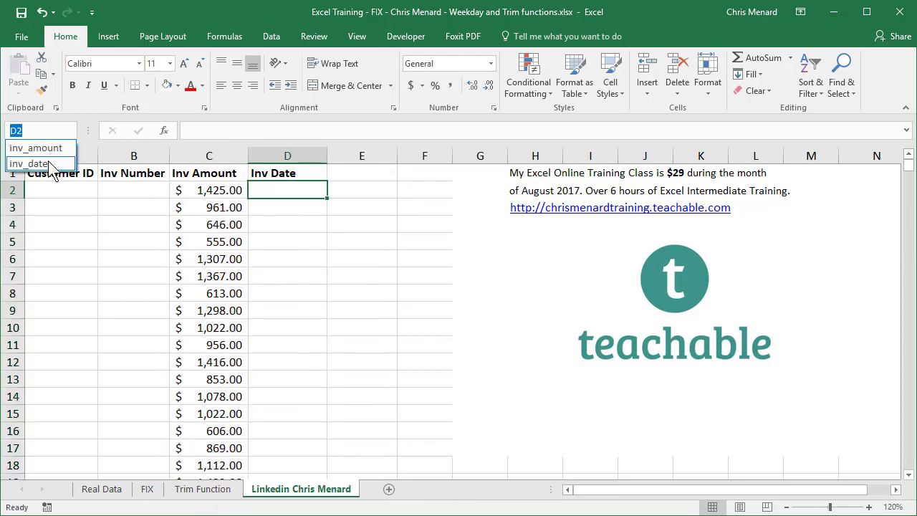
pyautogui.click(49, 165)
pyautogui.scroll(1, 302, 202)
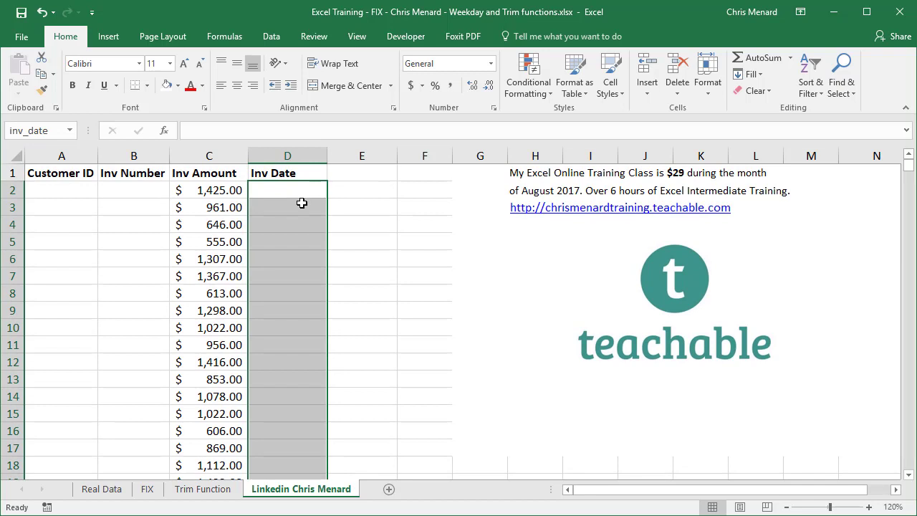
pyautogui.write('=rand')
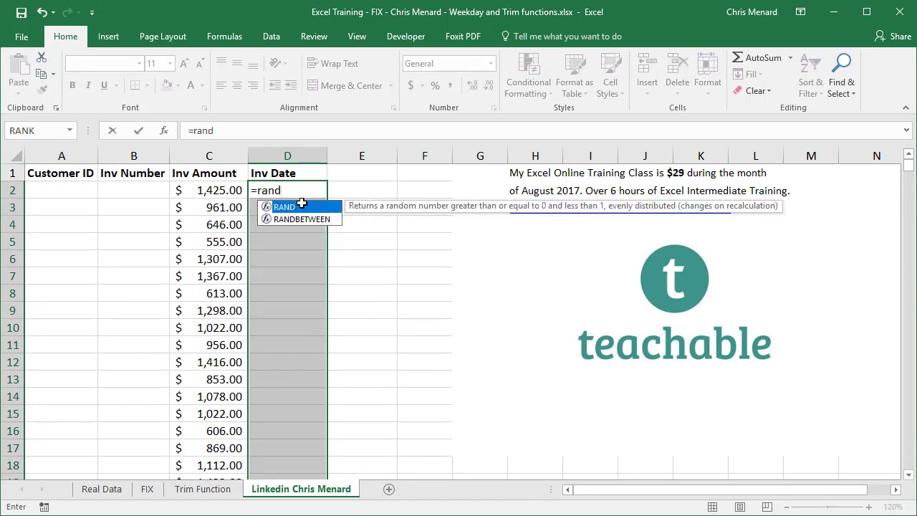
pyautogui.press('Down')
pyautogui.press('Tab')
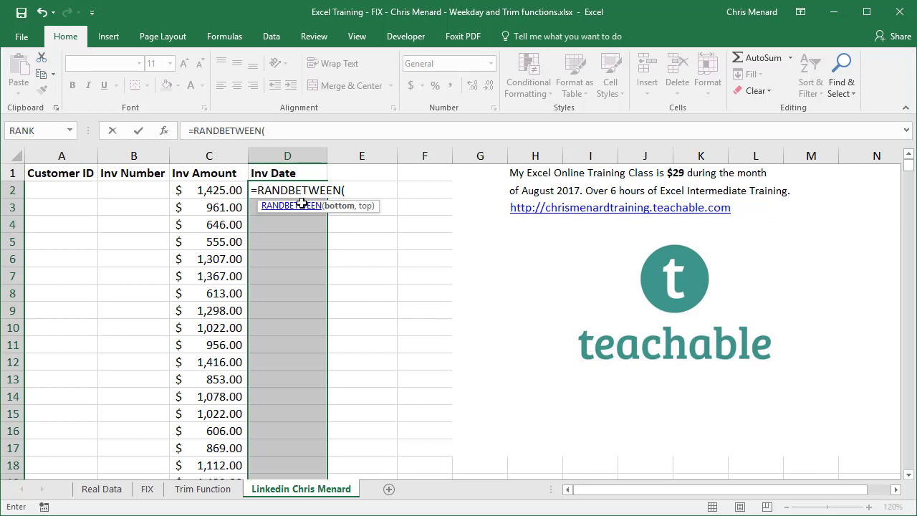
pyautogui.write('43101,43465')
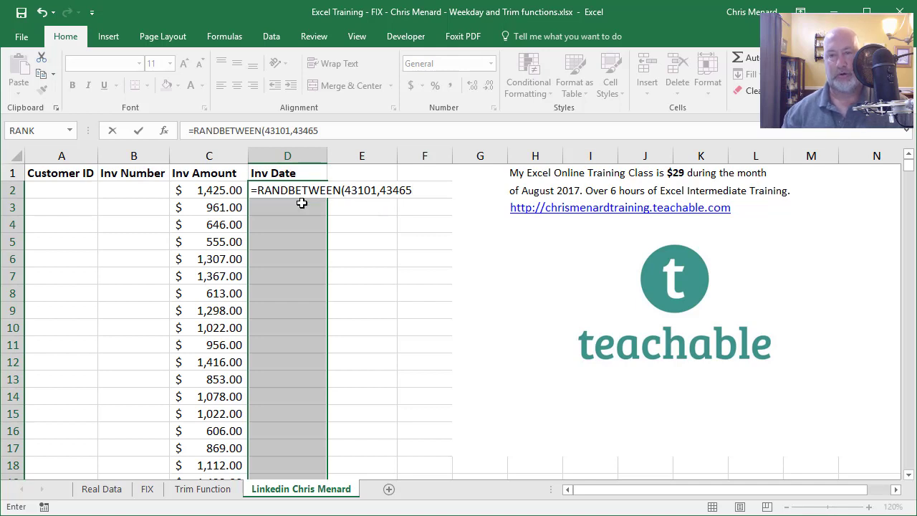
pyautogui.hotkey('ctrl', 'Return')
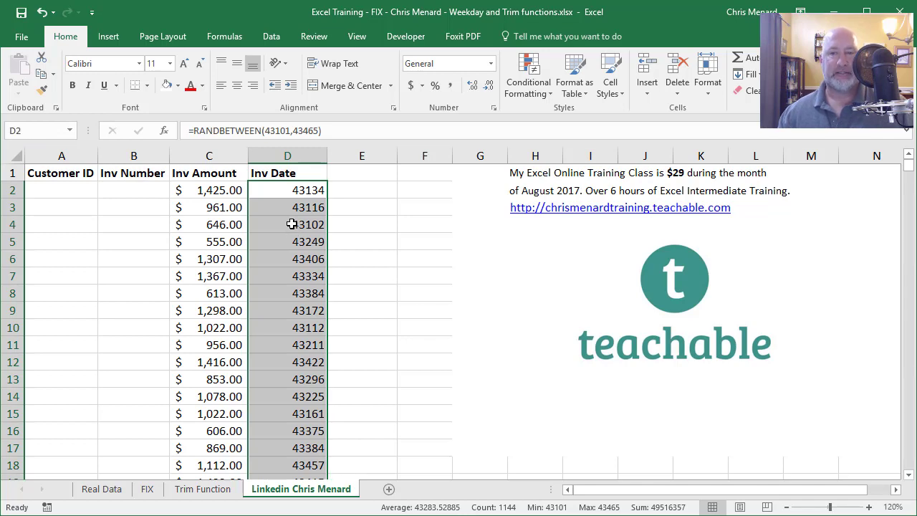
# Paste the random Inv Date numbers back as fixed values.
pyautogui.rightClick(293, 229)
pyautogui.click(309, 250)
pyautogui.rightClick(286, 228)
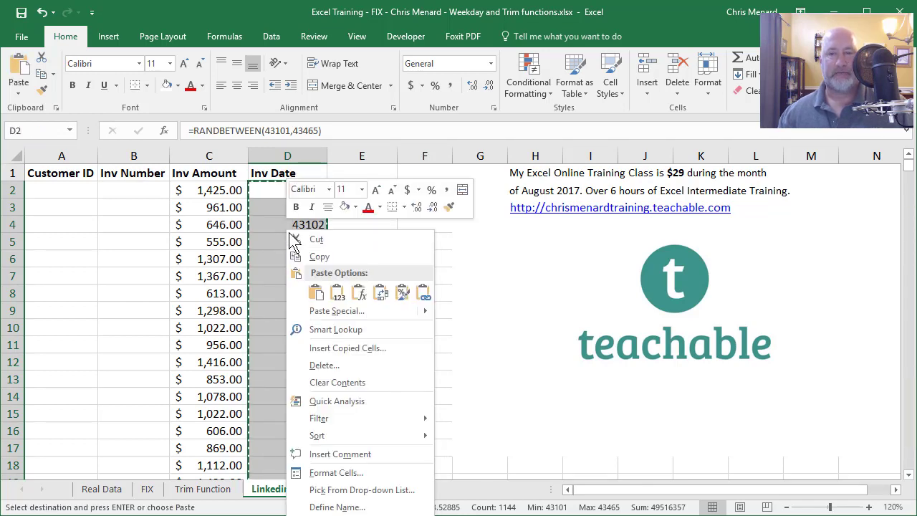
pyautogui.click(338, 292)
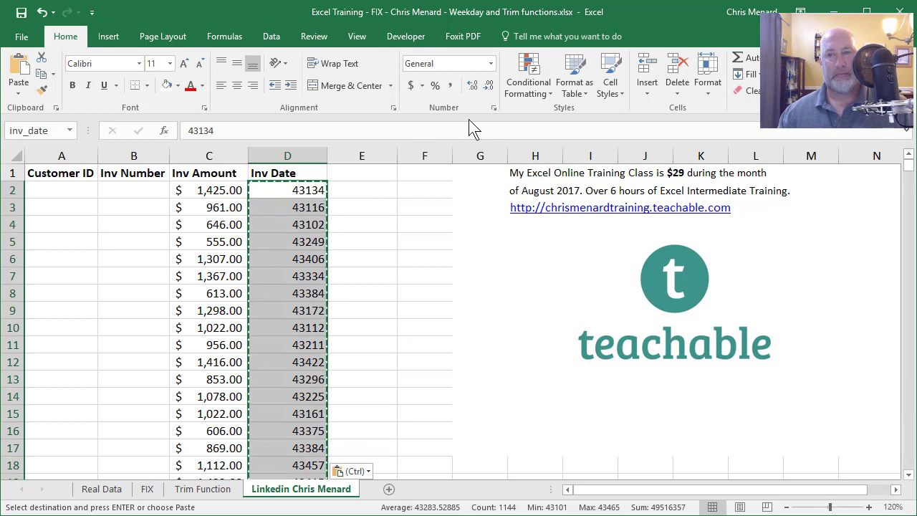
# Format the Inv Date column as Short Date, e.g. 2/3/2018.
pyautogui.click(489, 66)
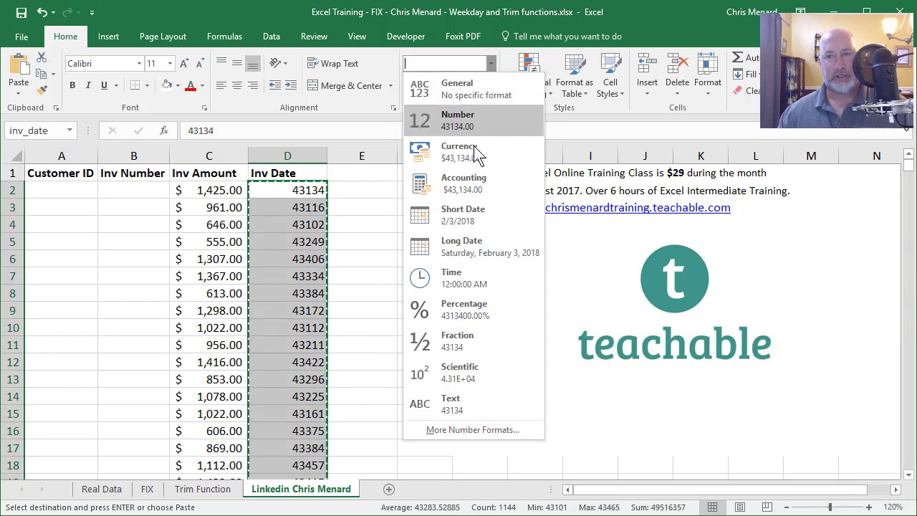
pyautogui.click(466, 213)
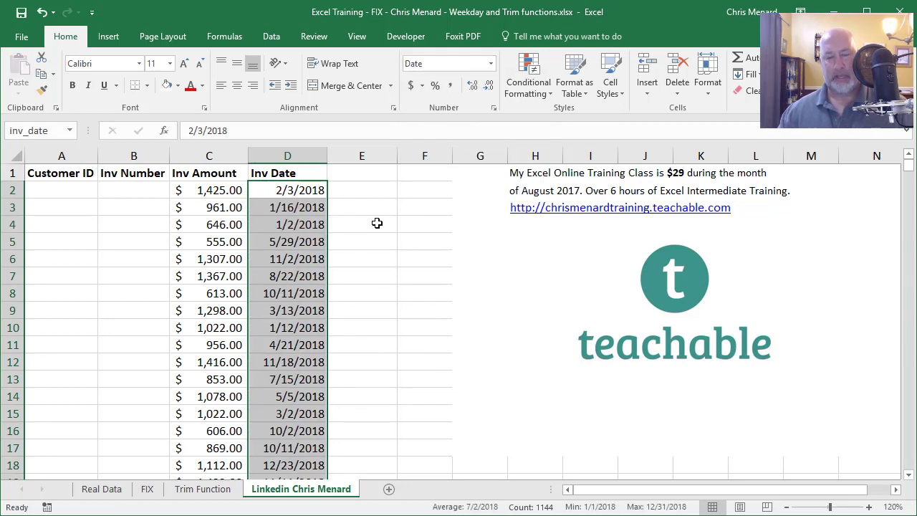
pyautogui.click(294, 205)
pyautogui.click(71, 229)
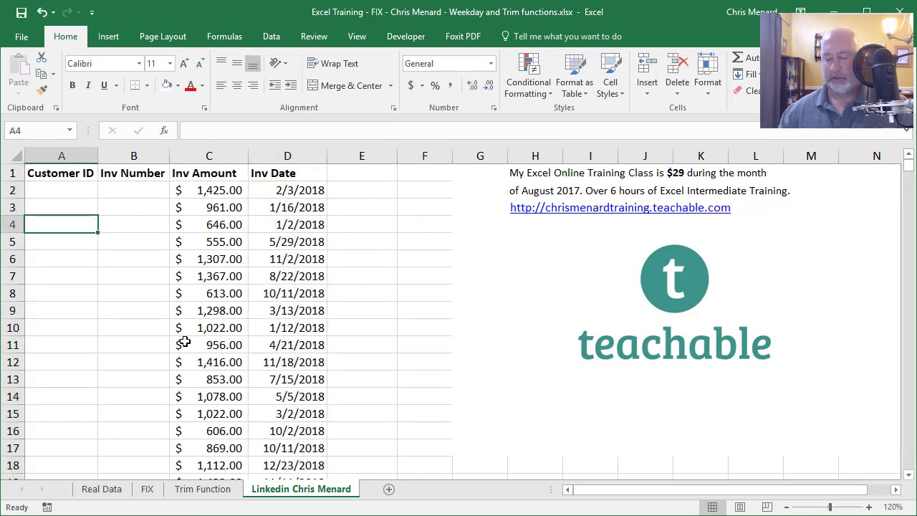
pyautogui.write('1/1/1')
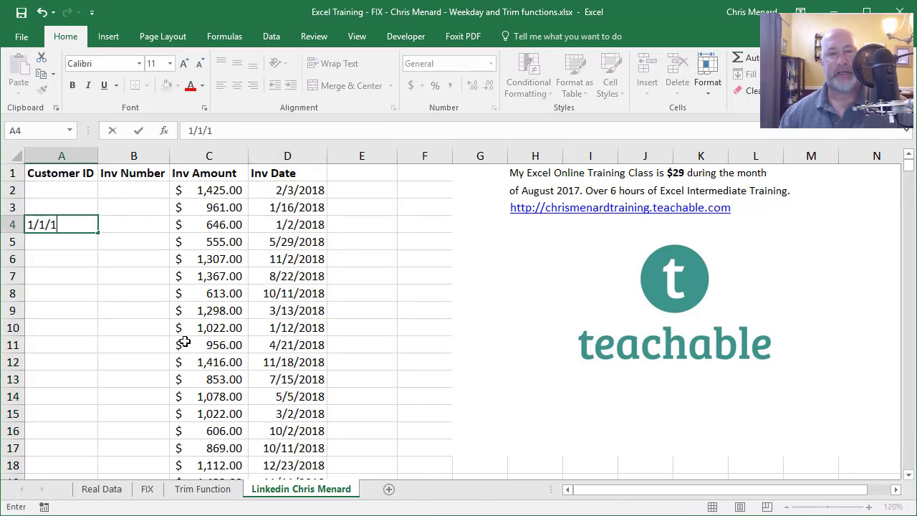
pyautogui.write('900')
pyautogui.press('Return')
pyautogui.write('1/2')
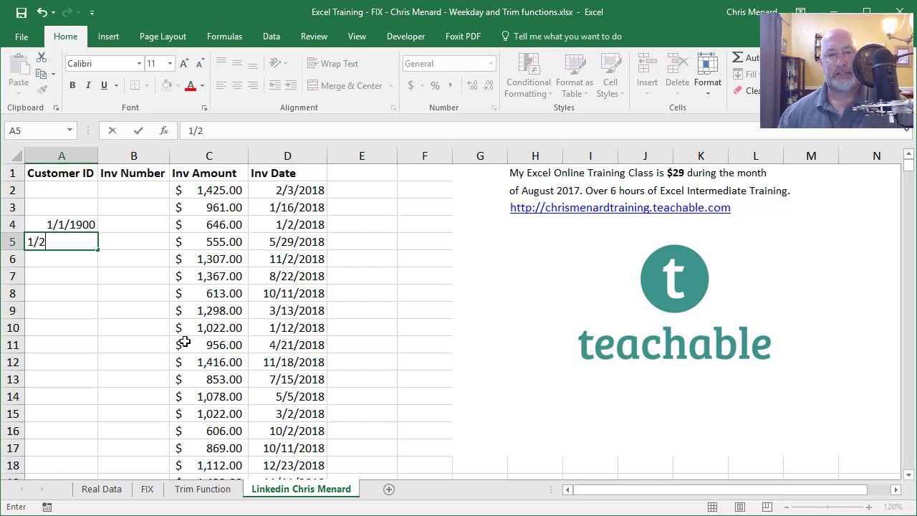
pyautogui.write('/1900')
pyautogui.press('Return')
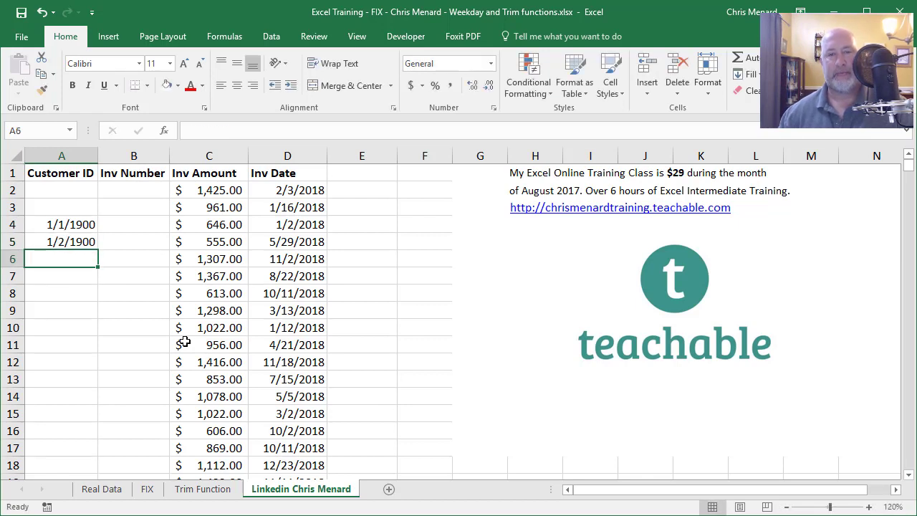
pyautogui.hotkey('ctrl', ';')
pyautogui.press('Return')
pyautogui.press('Up')
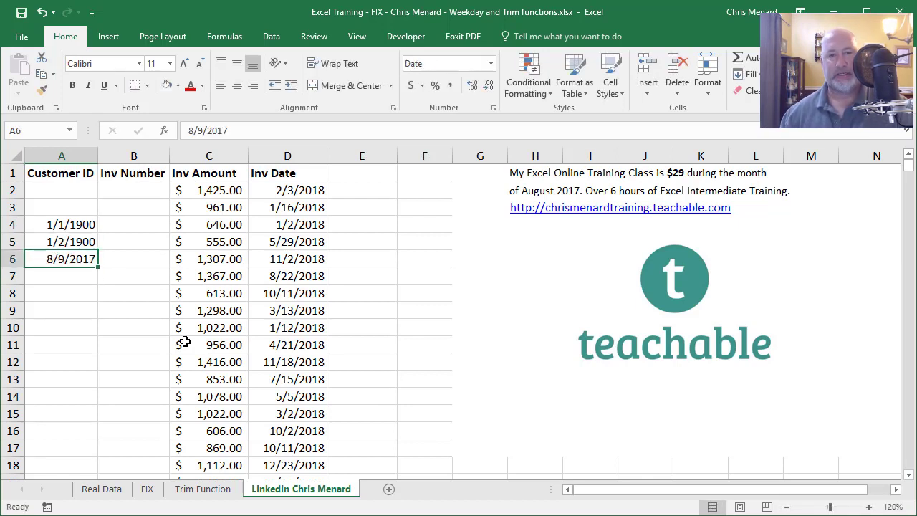
pyautogui.moveTo(70, 226); pyautogui.dragTo(76, 254)
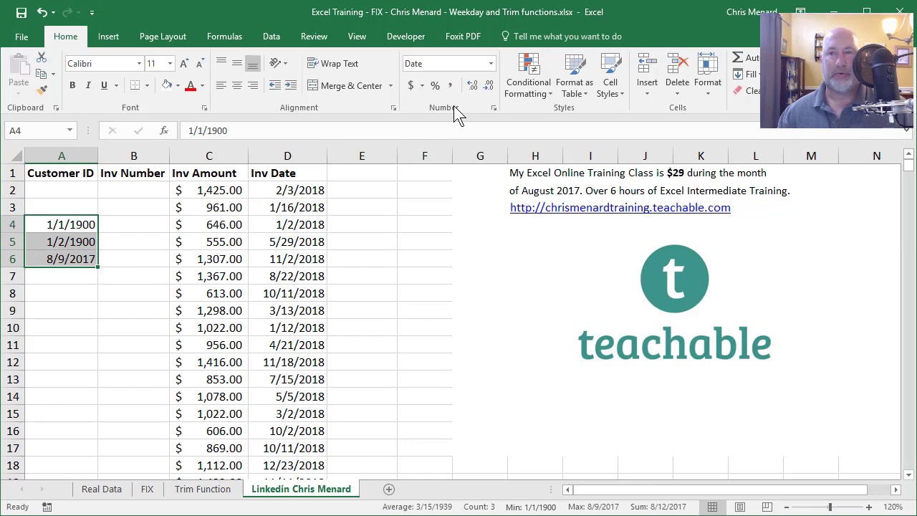
pyautogui.click(450, 88)
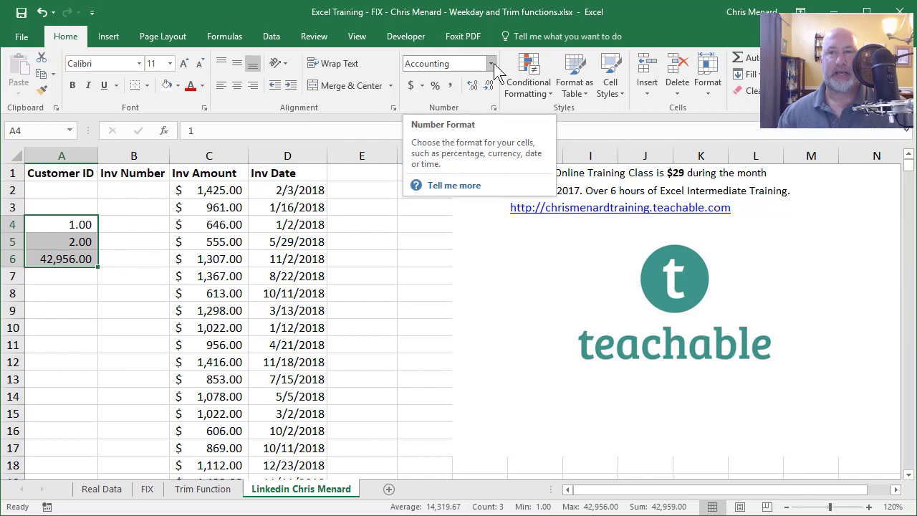
pyautogui.click(78, 263)
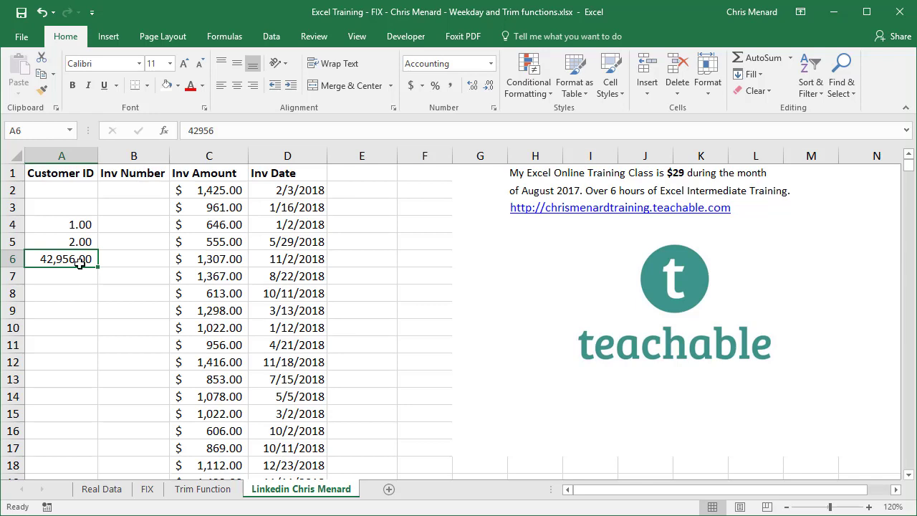
pyautogui.moveTo(86, 225); pyautogui.dragTo(84, 276)
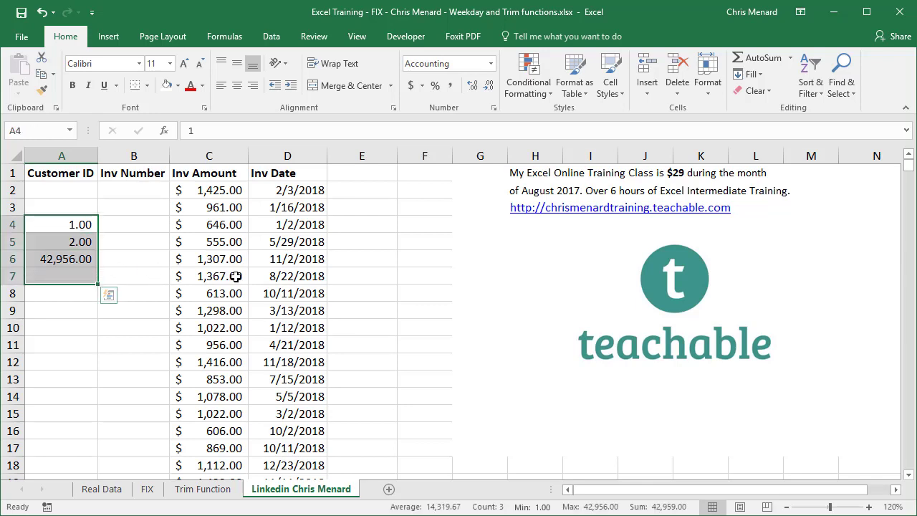
pyautogui.press('Delete')
pyautogui.click(317, 201)
pyautogui.click(300, 189)
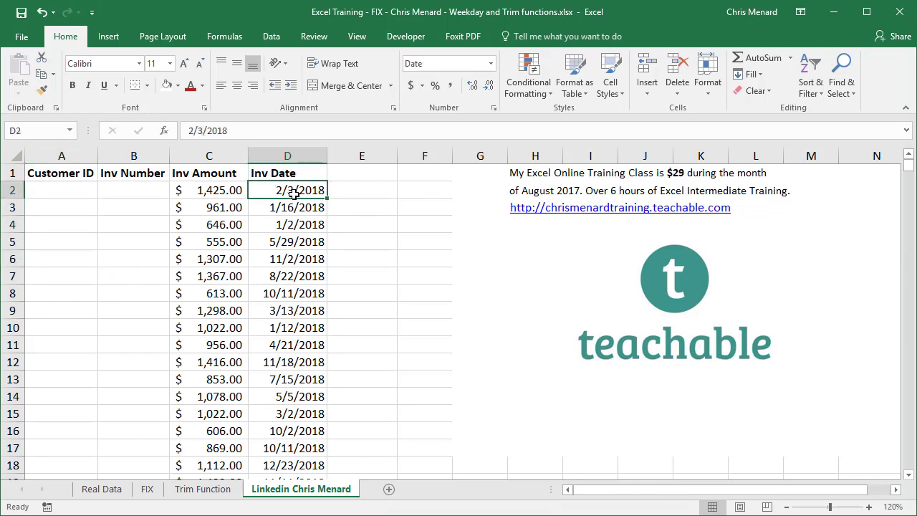
# Enter =WEEKDAY(D2) in E2, giving 7, and fill it down column E.
pyautogui.click(344, 192)
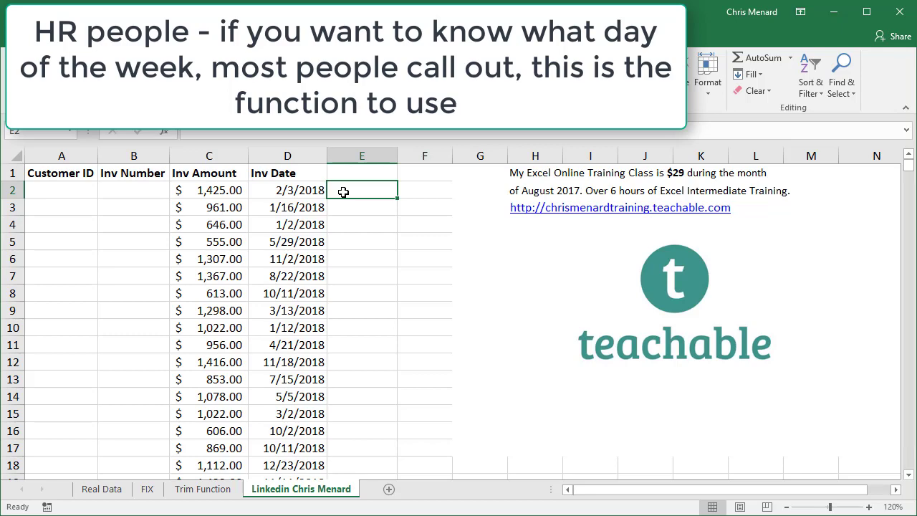
pyautogui.write('=')
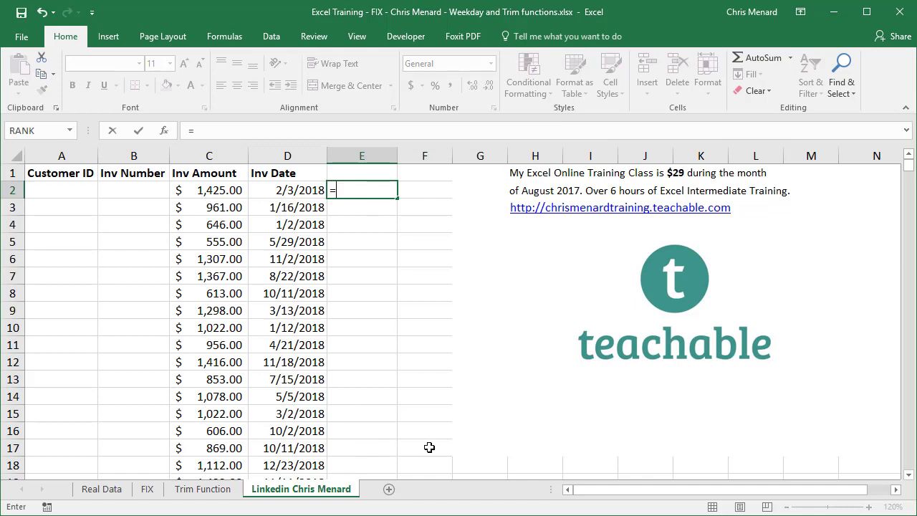
pyautogui.write('week')
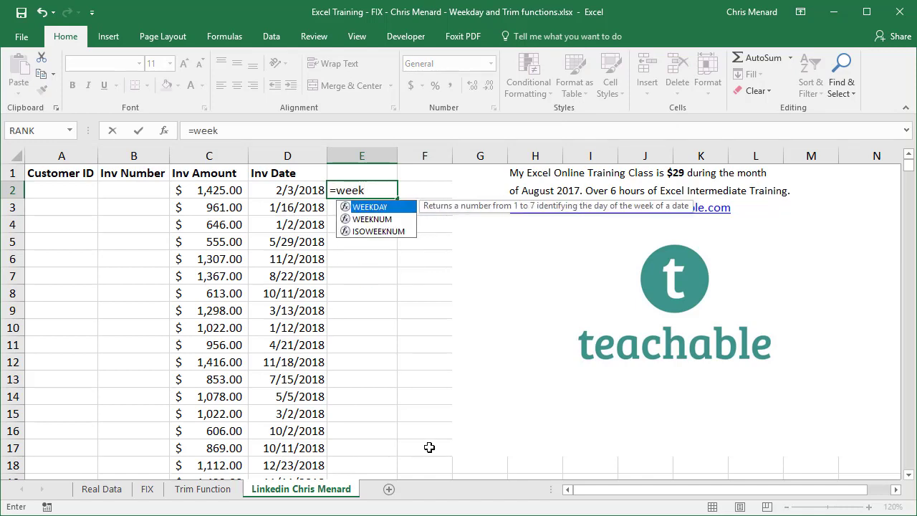
pyautogui.press('Tab')
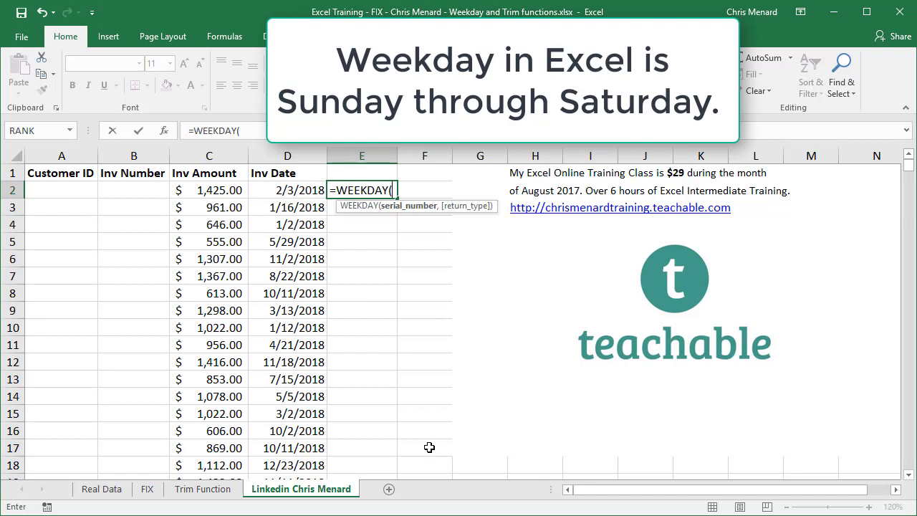
pyautogui.press('Left')
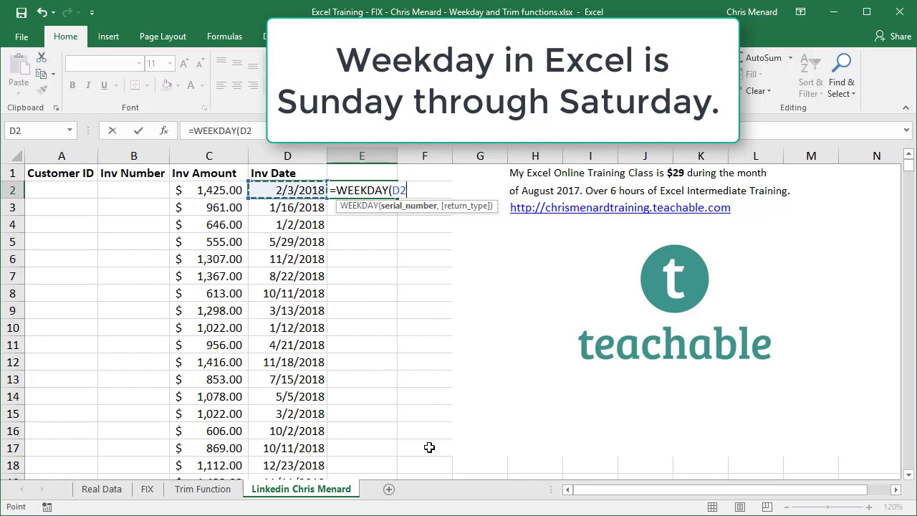
pyautogui.press('Return')
pyautogui.press('Up')
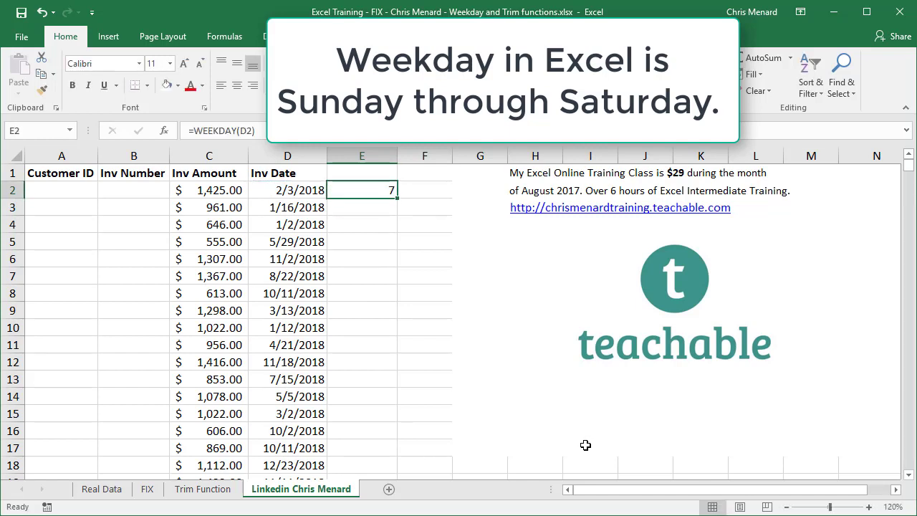
pyautogui.click(315, 195)
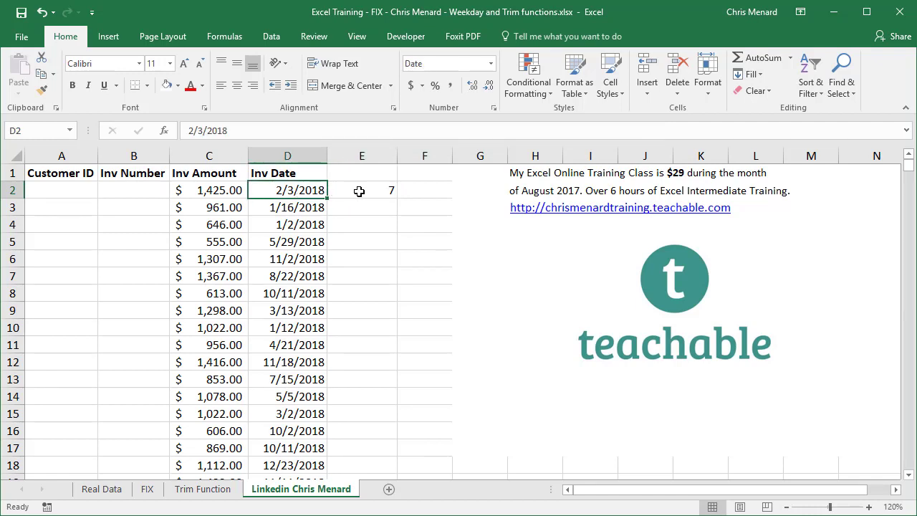
pyautogui.click(358, 191)
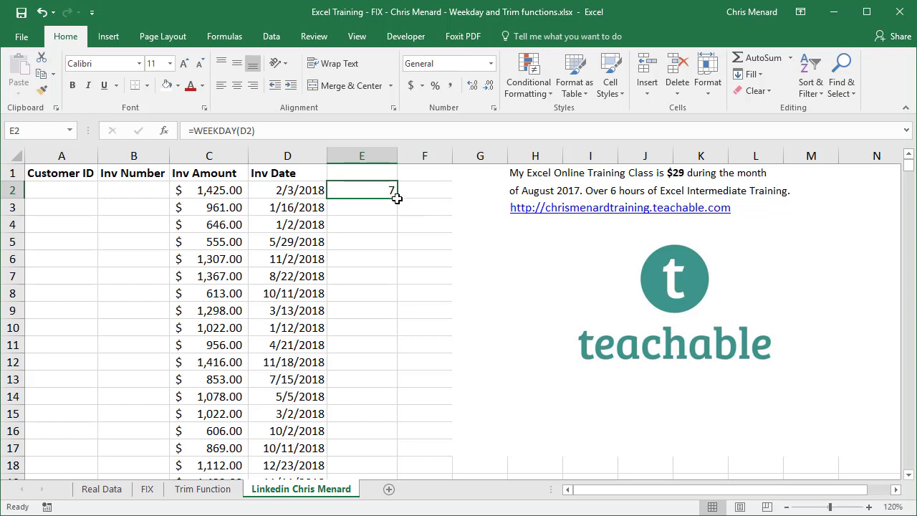
pyautogui.doubleClick(397, 201)
pyautogui.click(377, 202)
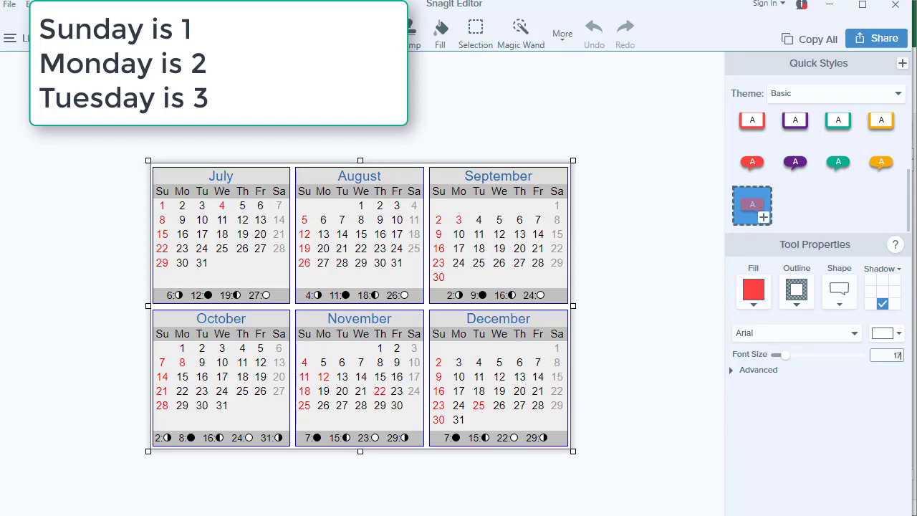
pyautogui.click(832, 7)
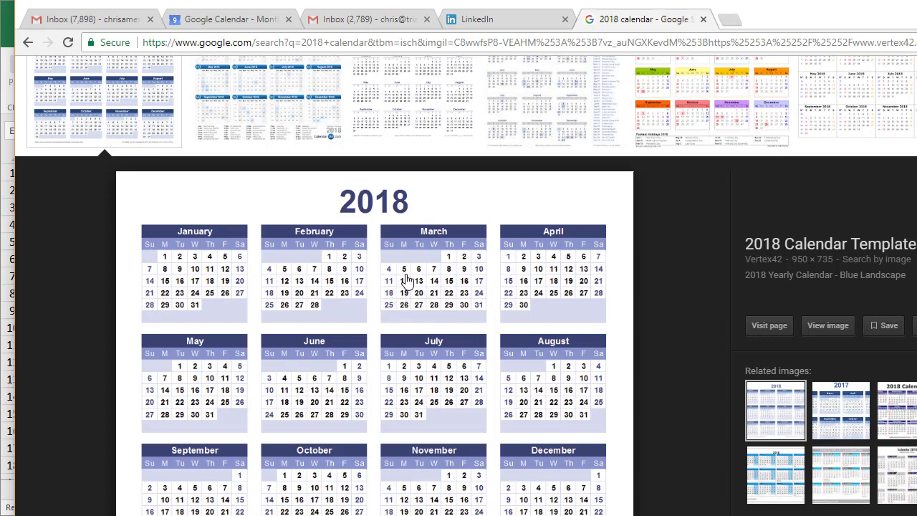
pyautogui.hotkey('alt', 'Tab')
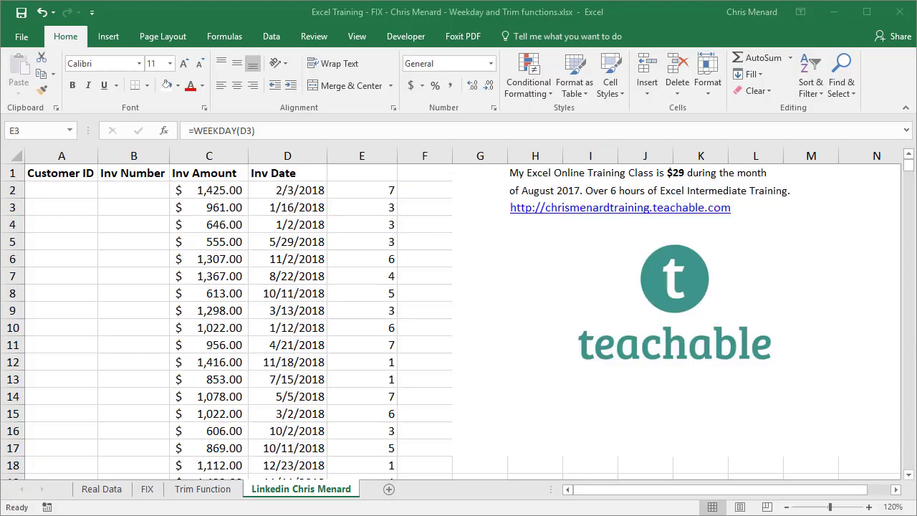
# Review the weekday numbers in column E, then edit E2's =WEEKDAY(D2) in the formula bar.
pyautogui.click(318, 242)
pyautogui.click(305, 224)
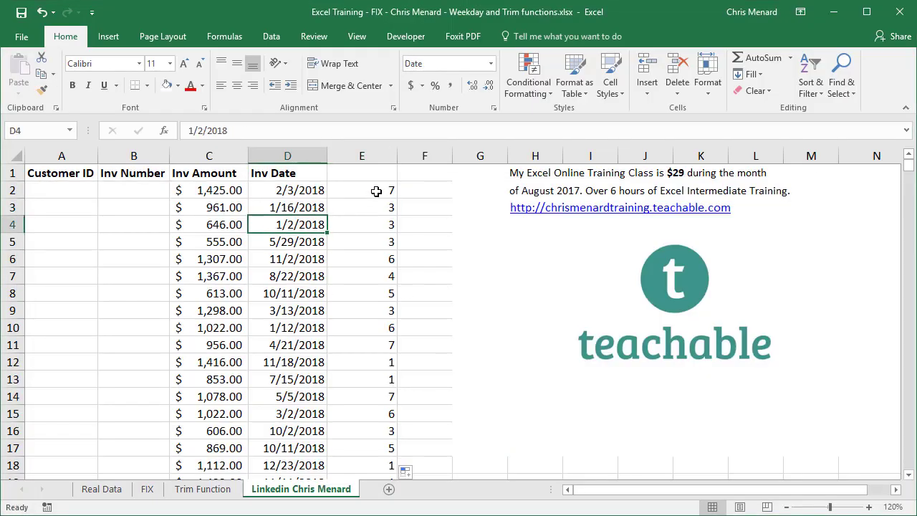
pyautogui.click(376, 191)
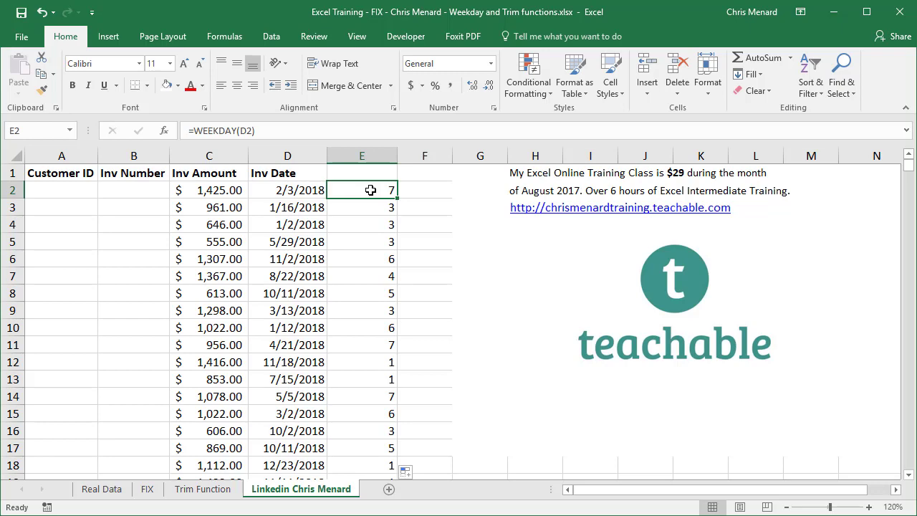
pyautogui.scroll(-1, 349, 269)
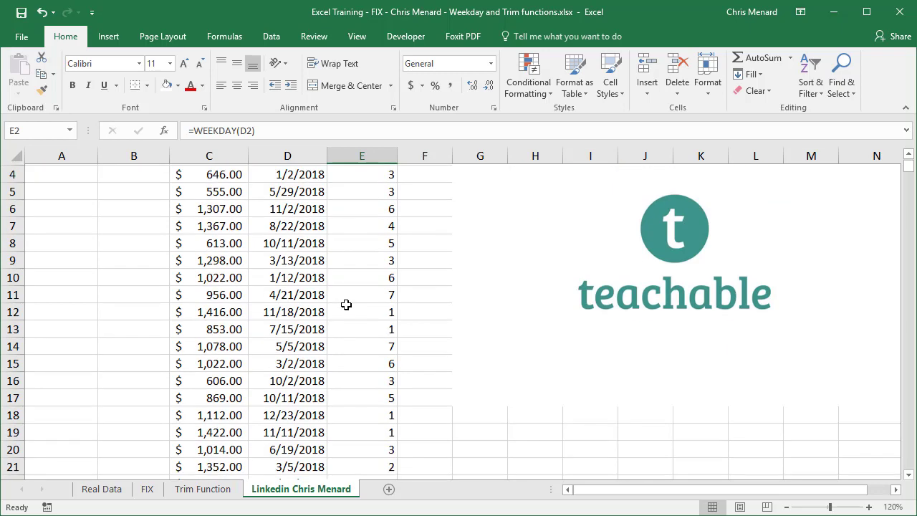
pyautogui.click(346, 312)
pyautogui.scroll(1, 346, 313)
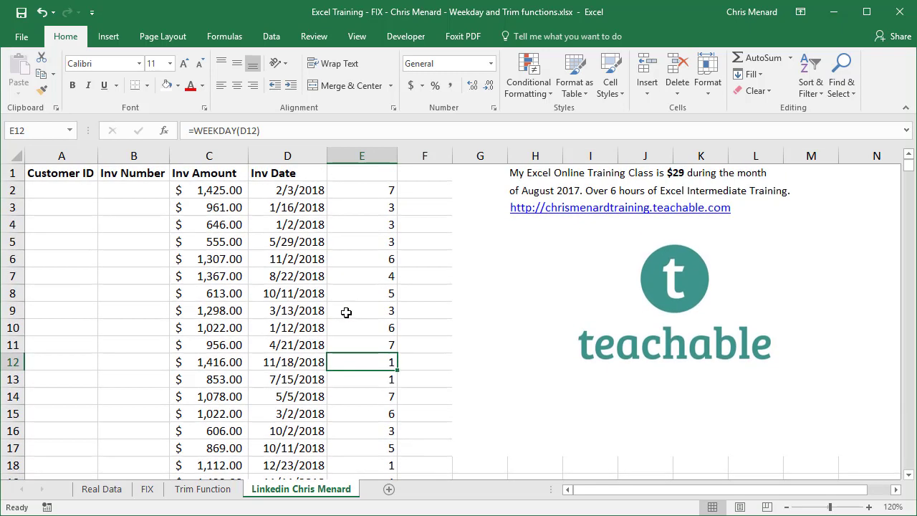
pyautogui.click(344, 191)
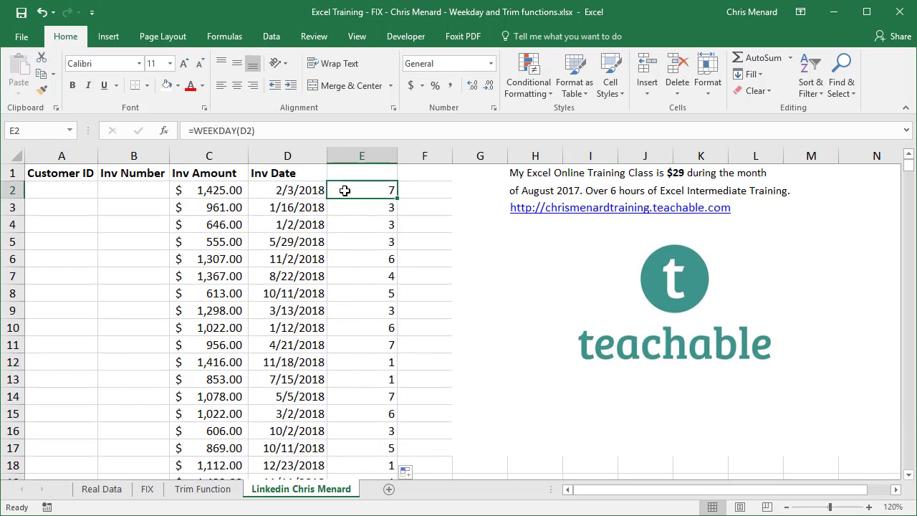
pyautogui.click(190, 131)
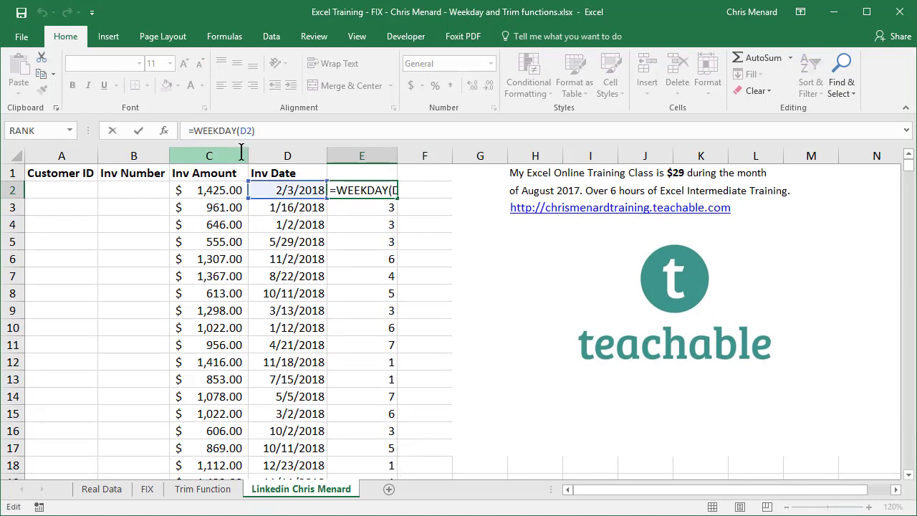
# Change E2 to =TEXT(WEEKDAY(D2),"DDD") so it shows Sat, then fill it down column E.
pyautogui.write('text')
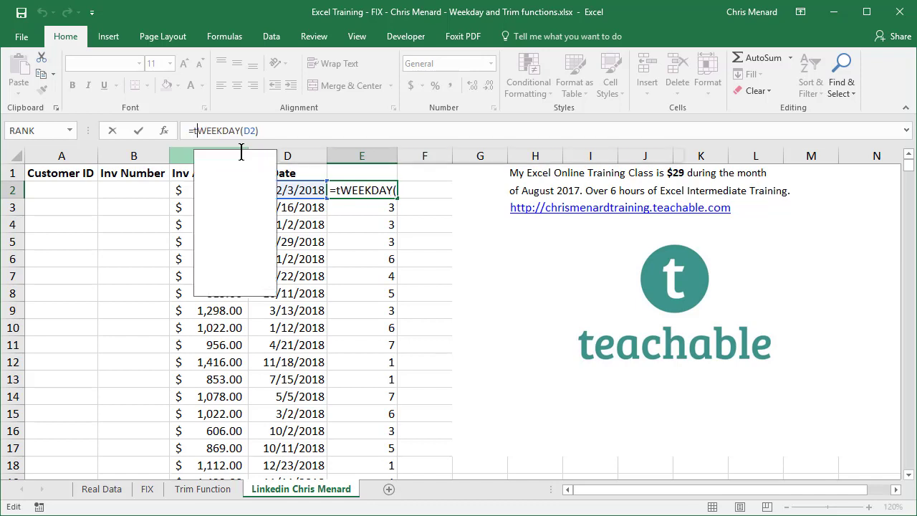
pyautogui.write('(')
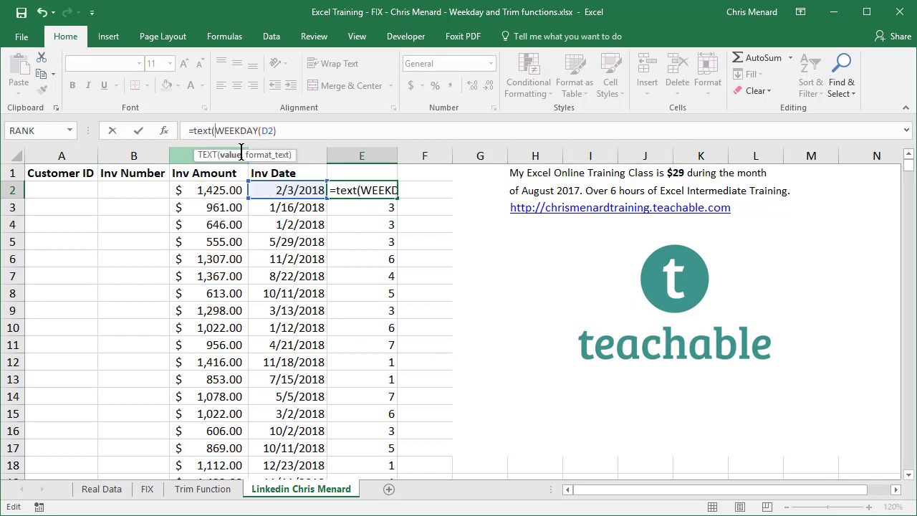
pyautogui.click(282, 130)
pyautogui.write(',')
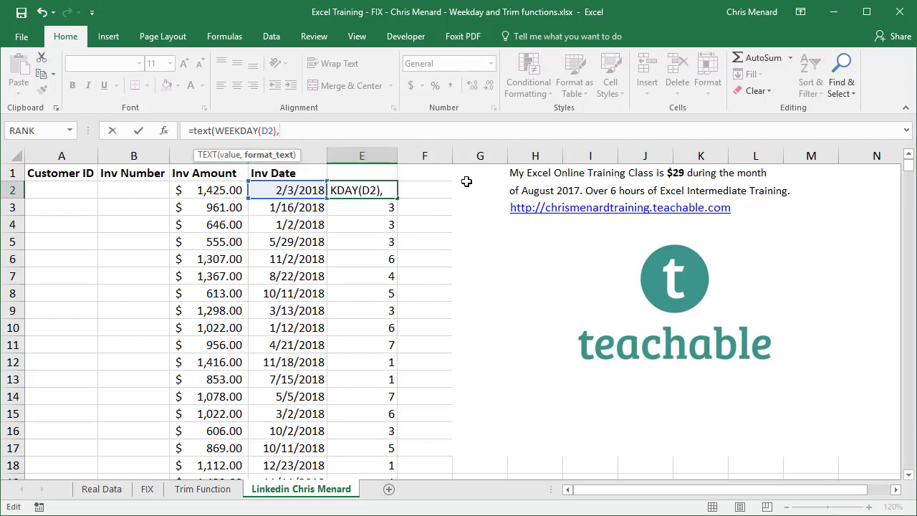
pyautogui.write('"')
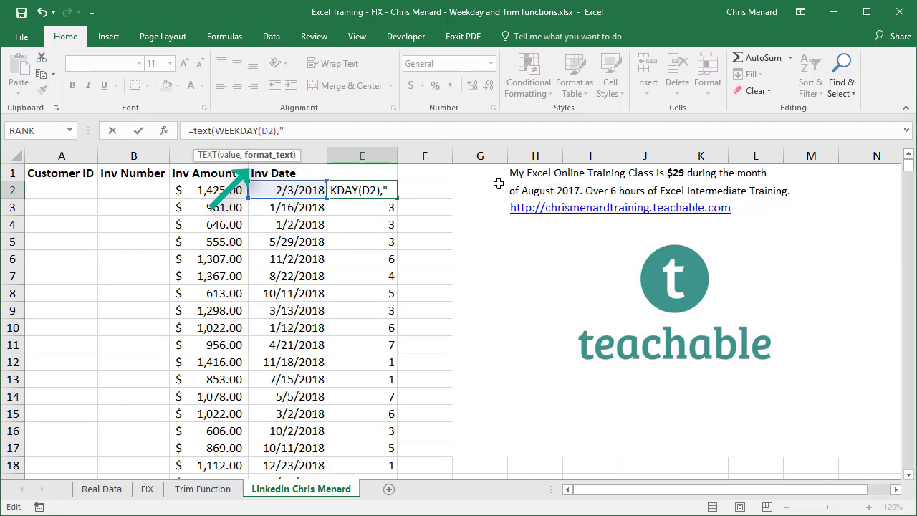
pyautogui.write('DDD')
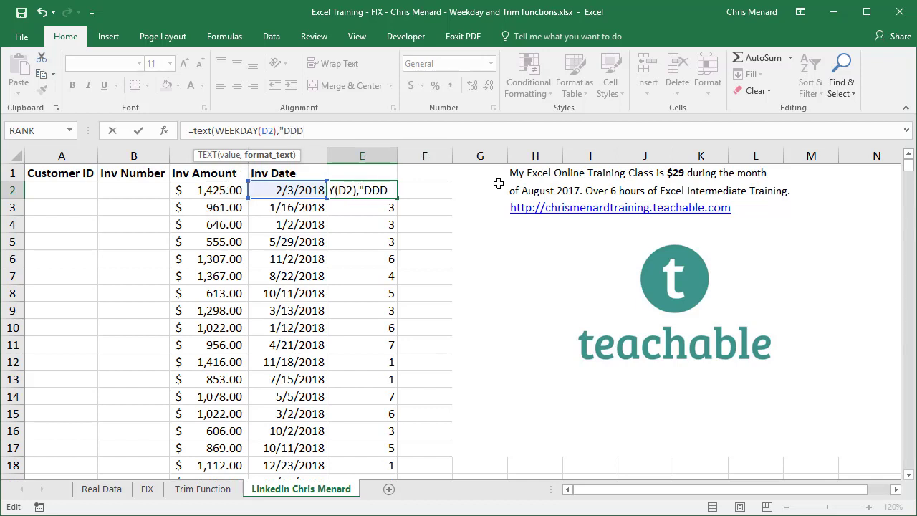
pyautogui.write('"')
pyautogui.press('Return')
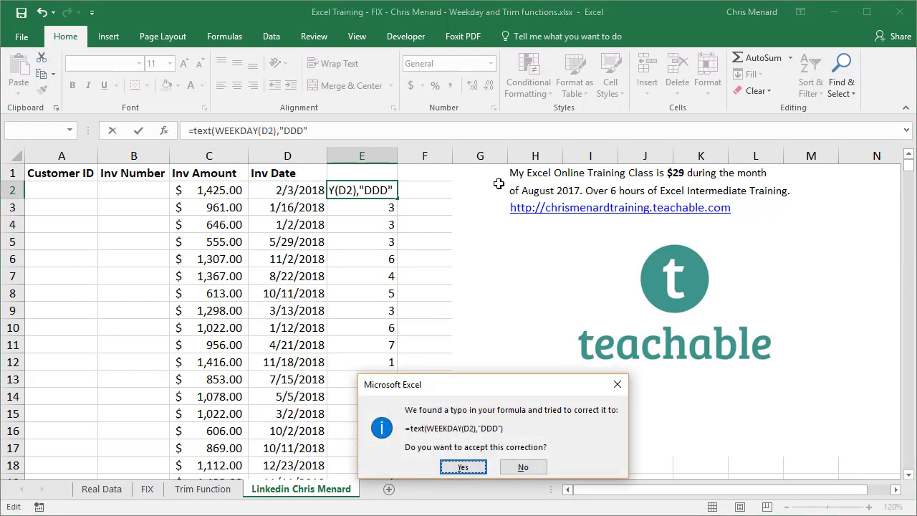
pyautogui.press('Return')
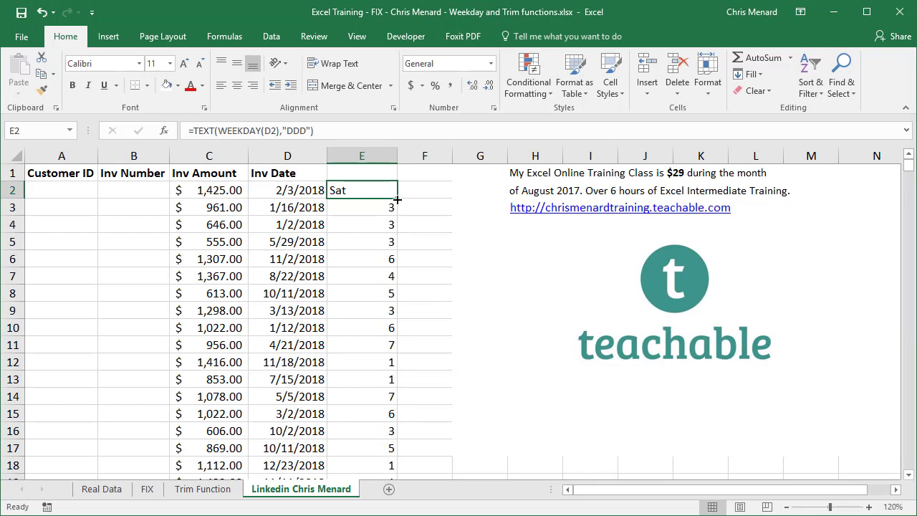
pyautogui.doubleClick(397, 200)
# Test the full-day-name format "DDDD" in E2 and copy it down to E6.
pyautogui.click(364, 194)
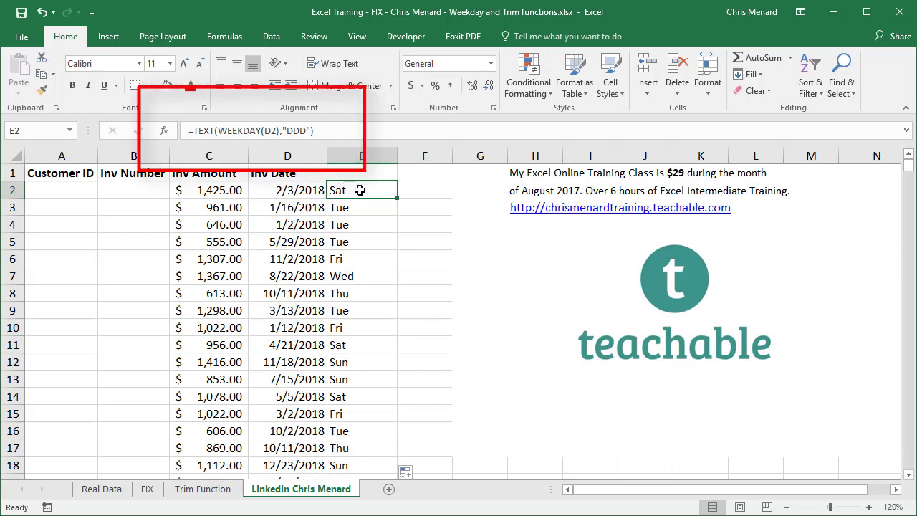
pyautogui.click(300, 129)
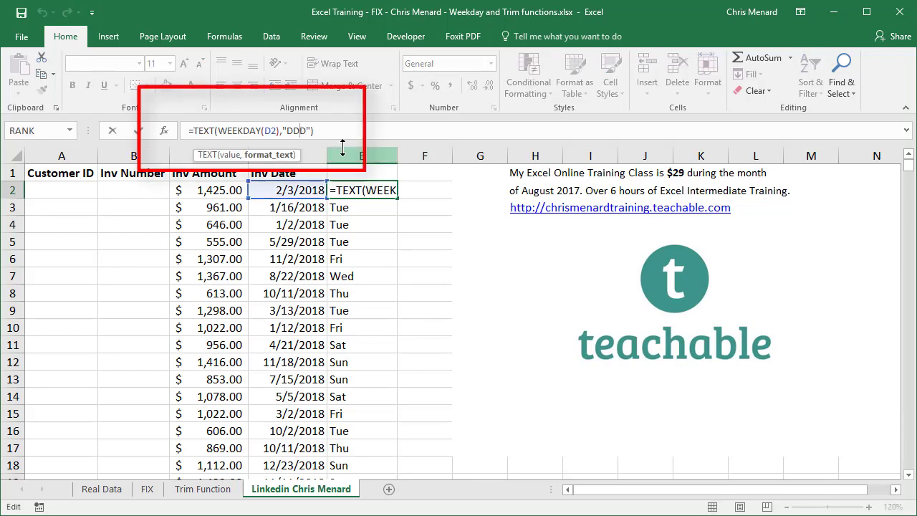
pyautogui.write('d')
pyautogui.press('Return')
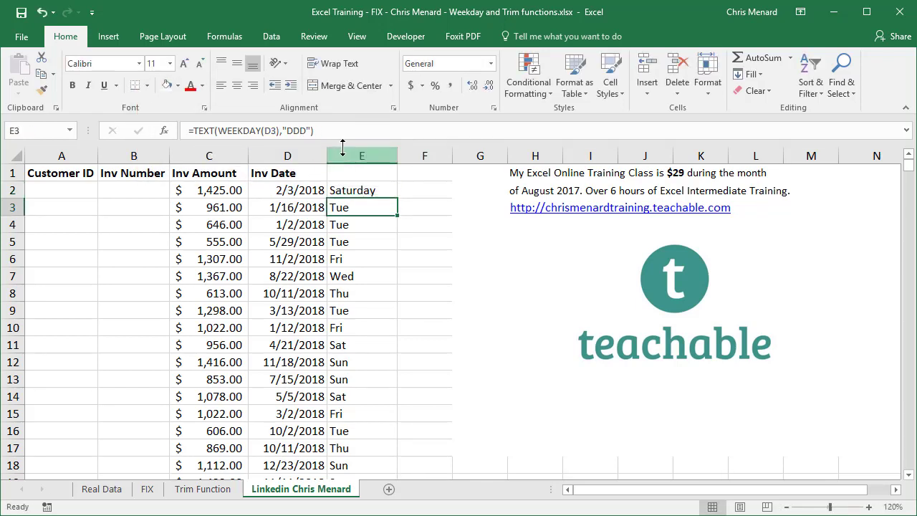
pyautogui.press('Up')
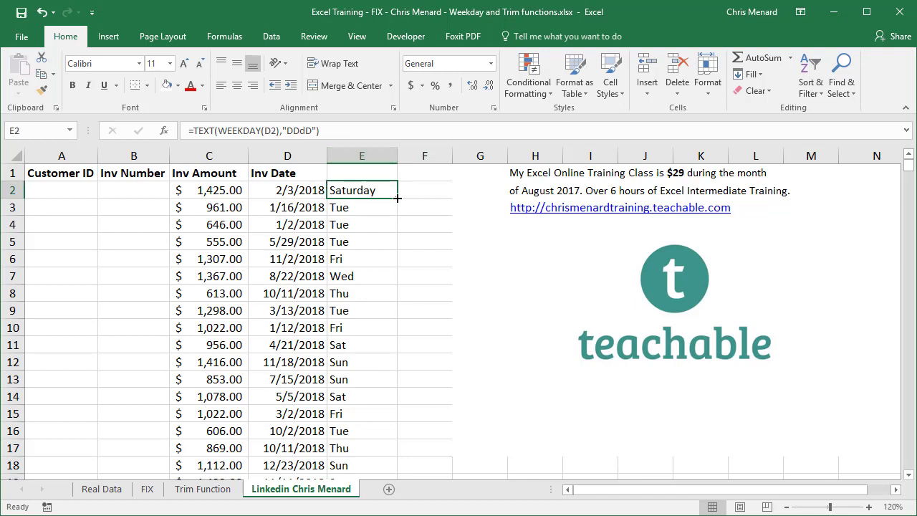
pyautogui.moveTo(399, 198); pyautogui.dragTo(392, 270)
# Revert E3's format code from "DDDD" back to "DDD".
pyautogui.click(361, 243)
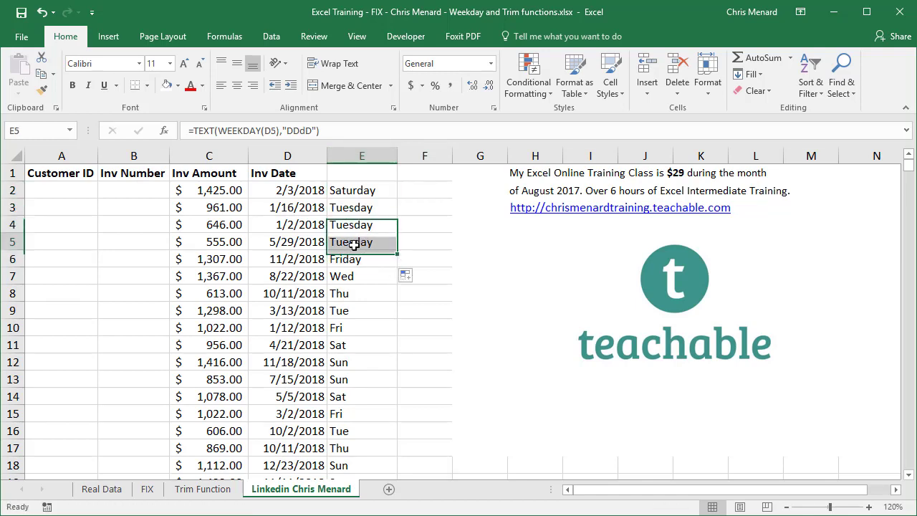
pyautogui.click(354, 224)
pyautogui.click(350, 201)
pyautogui.click(299, 130)
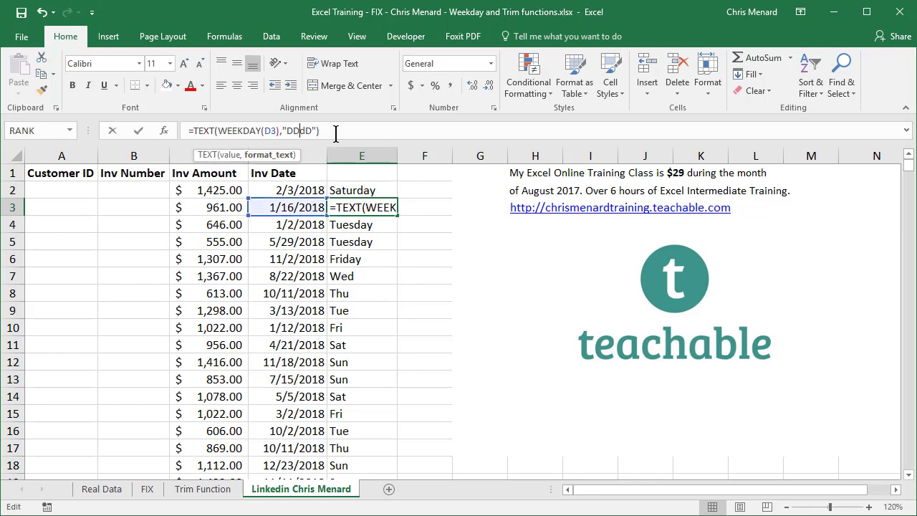
pyautogui.press('Delete')
pyautogui.press('Return')
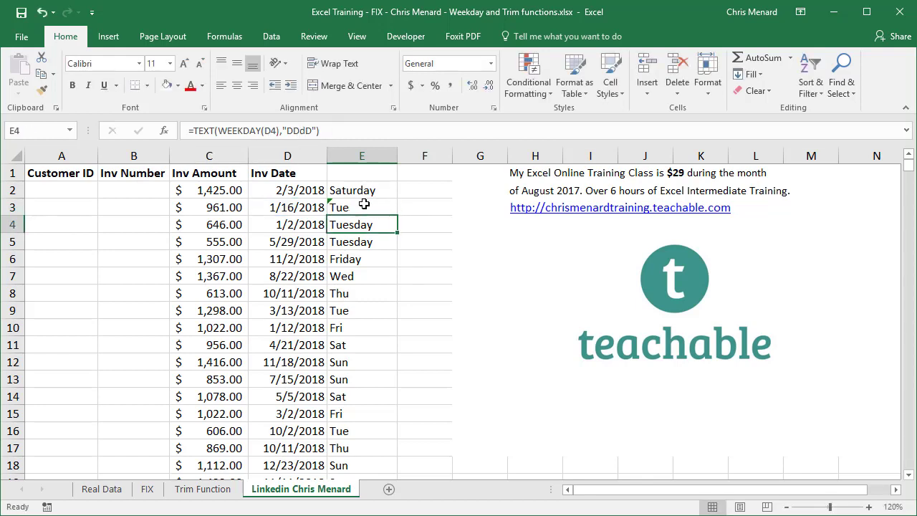
# Copy the short-day "DDD" formula into E2 and fill it down to E18.
pyautogui.click(383, 209)
pyautogui.moveTo(400, 216); pyautogui.dragTo(405, 467)
pyautogui.click(392, 195)
pyautogui.click(362, 309)
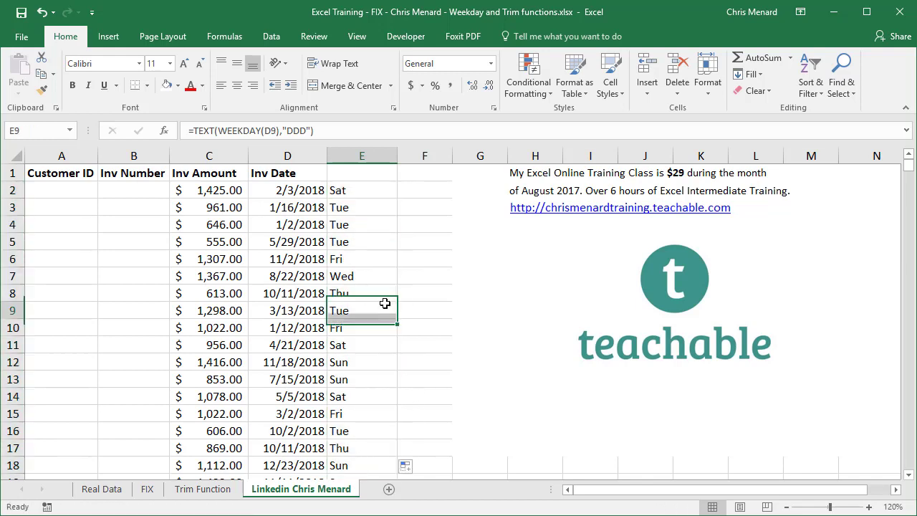
pyautogui.click(349, 208)
pyautogui.click(354, 173)
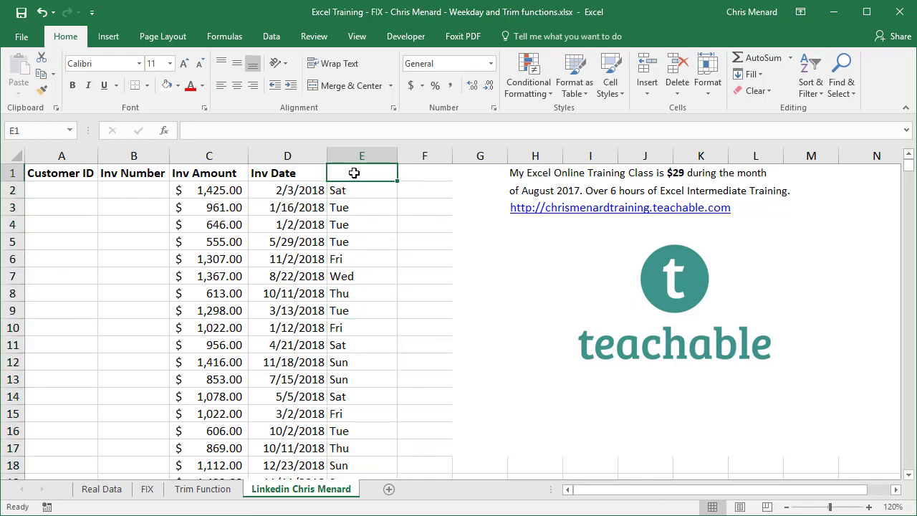
# Enter 'Day of the week' as the E1 header and review the formulas in E3 and E2.
pyautogui.write('Day of the we')
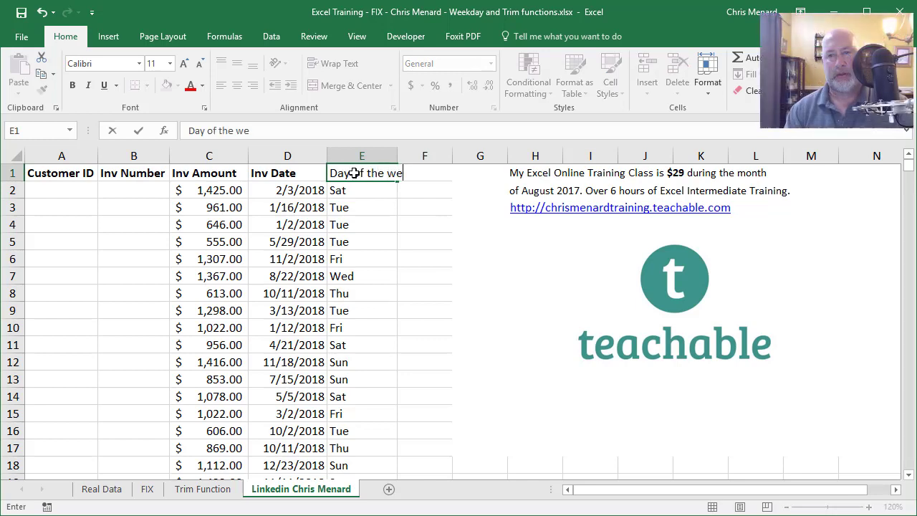
pyautogui.write('ek')
pyautogui.press('Return')
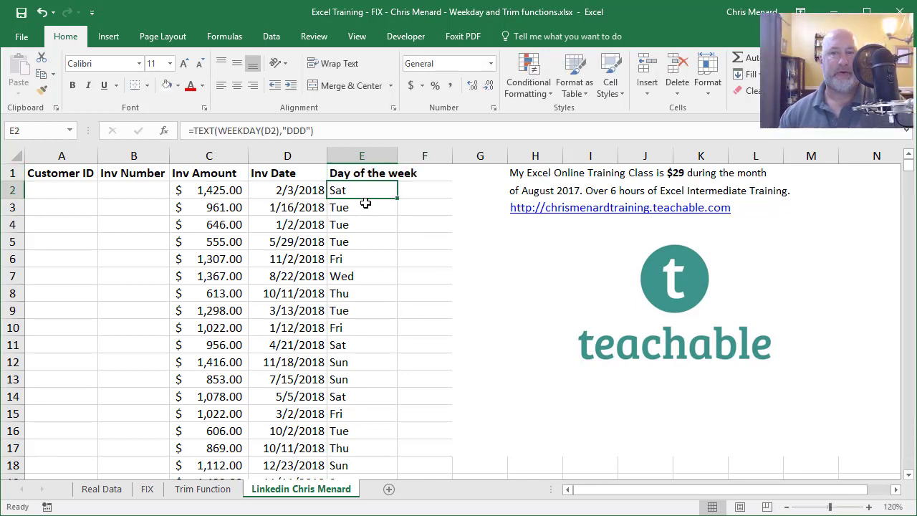
pyautogui.click(365, 204)
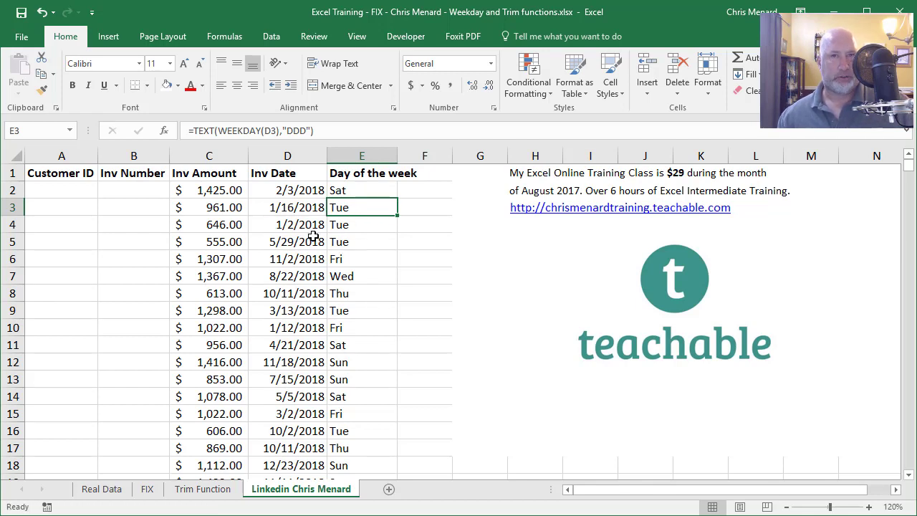
pyautogui.click(360, 190)
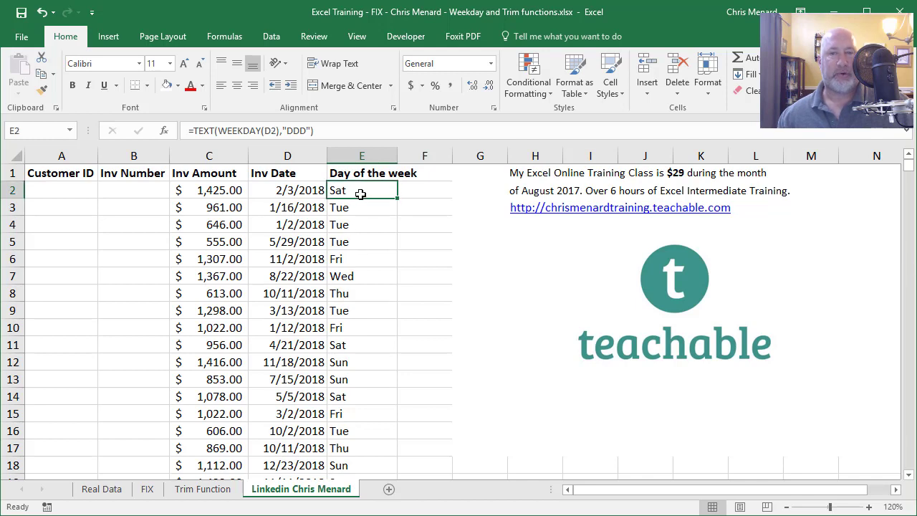